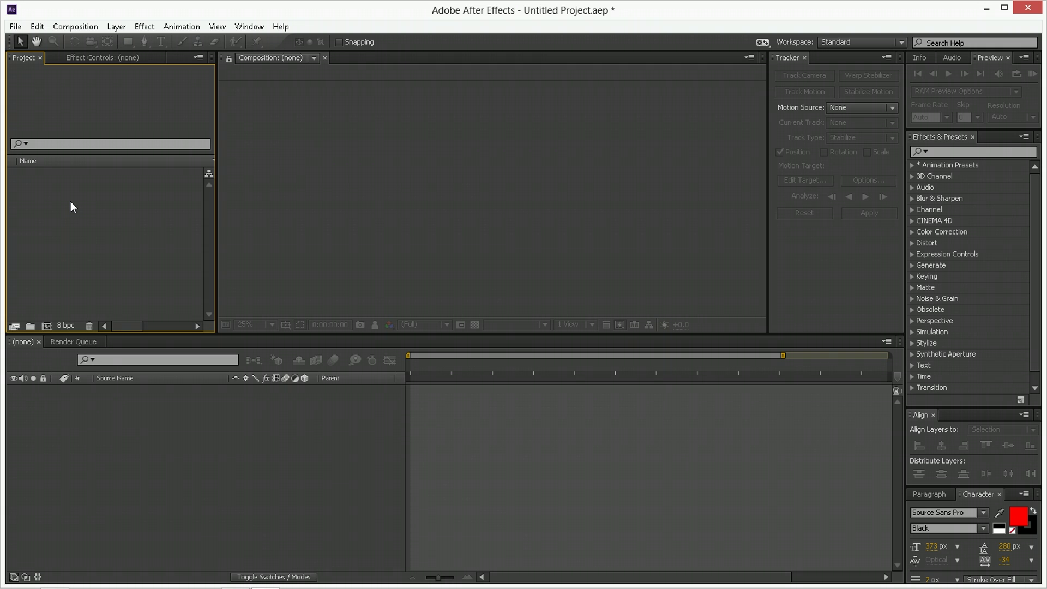
- Import MVI_4701.MOV and build a MVI_4701 composition from the clip
{"action": "double_click", "coordinate": [70, 204]}
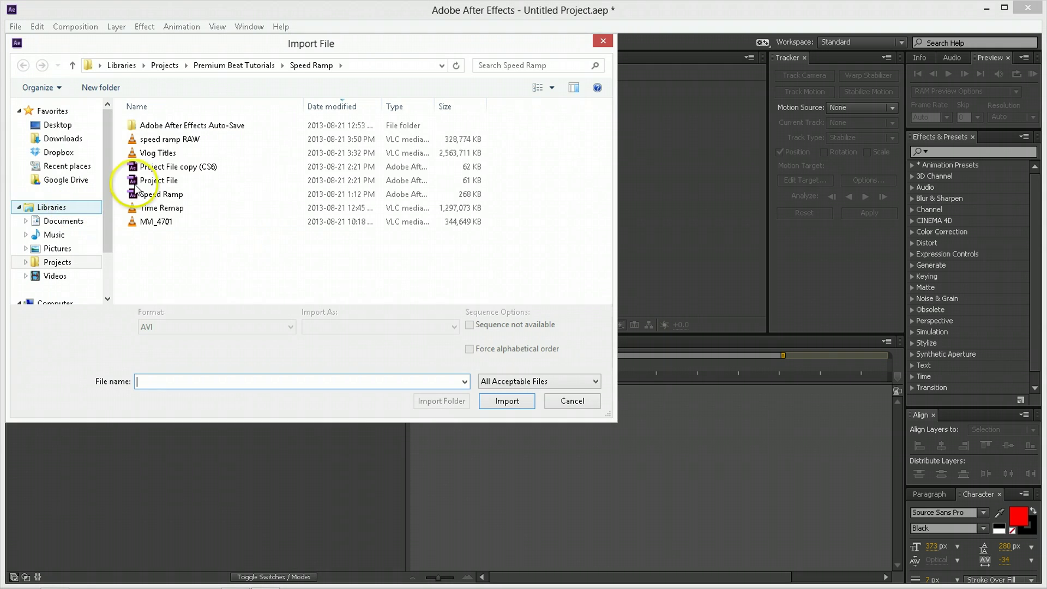
{"action": "double_click", "coordinate": [172, 222]}
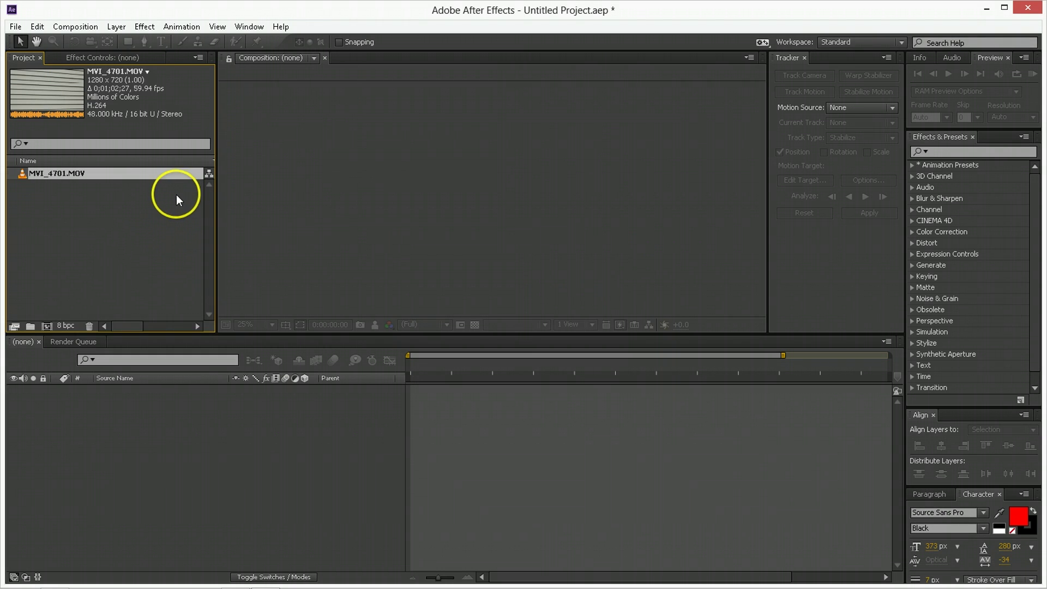
{"action": "left_click_drag", "start_coordinate": [62, 175], "coordinate": [48, 326]}
- Deselect the clip layer and move the current time to about 17 seconds
{"action": "left_click", "coordinate": [479, 455]}
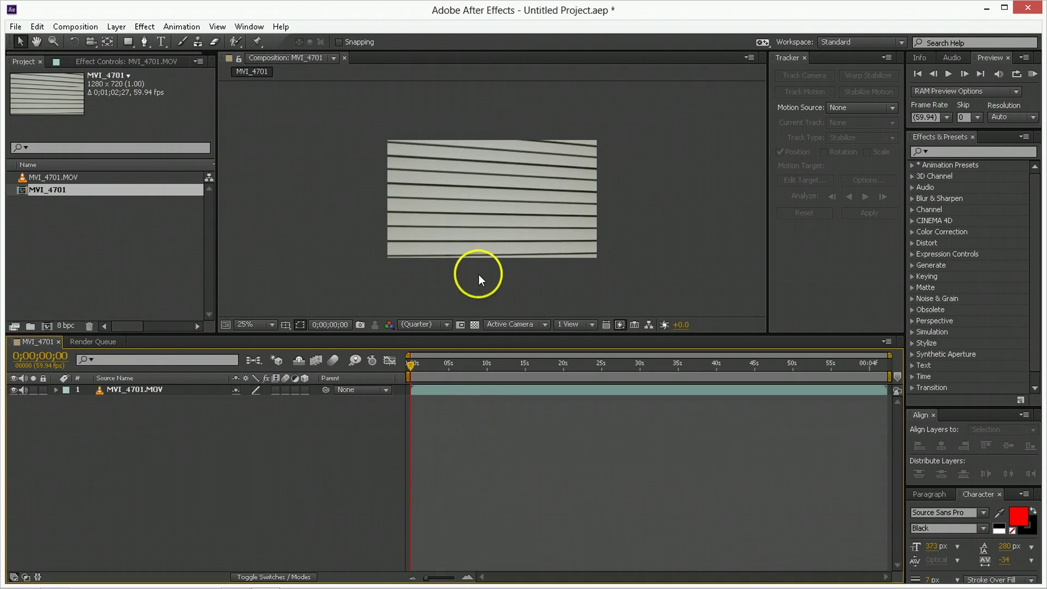
{"action": "scroll", "coordinate": [479, 202], "scroll_direction": "up", "scroll_amount": 2}
{"action": "left_click", "coordinate": [546, 364]}
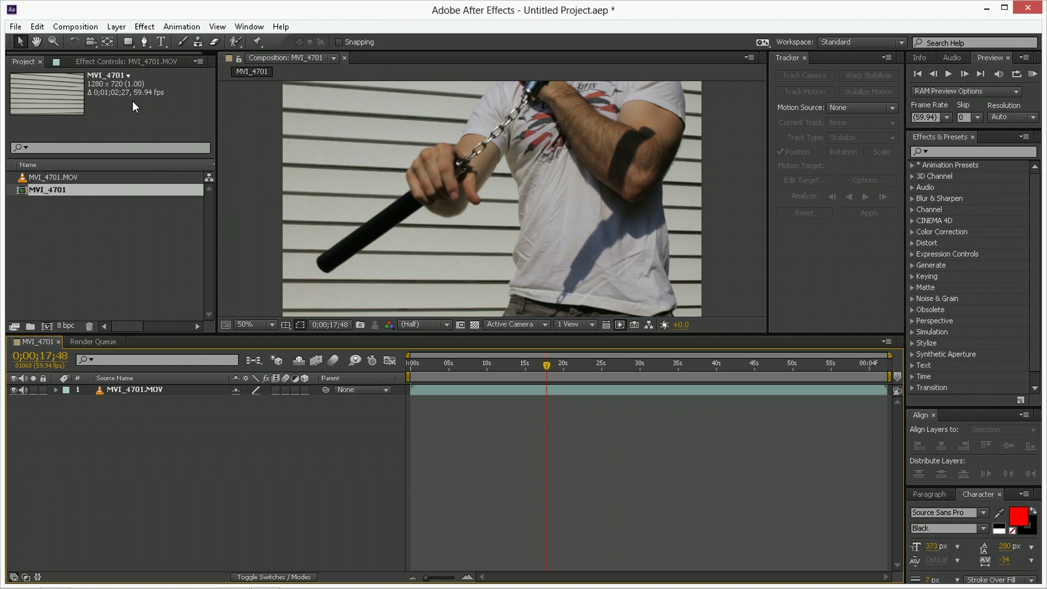
- Scrub the nunchuck footage from about 3 seconds through to 0;00;28;09
{"action": "left_click", "coordinate": [437, 364]}
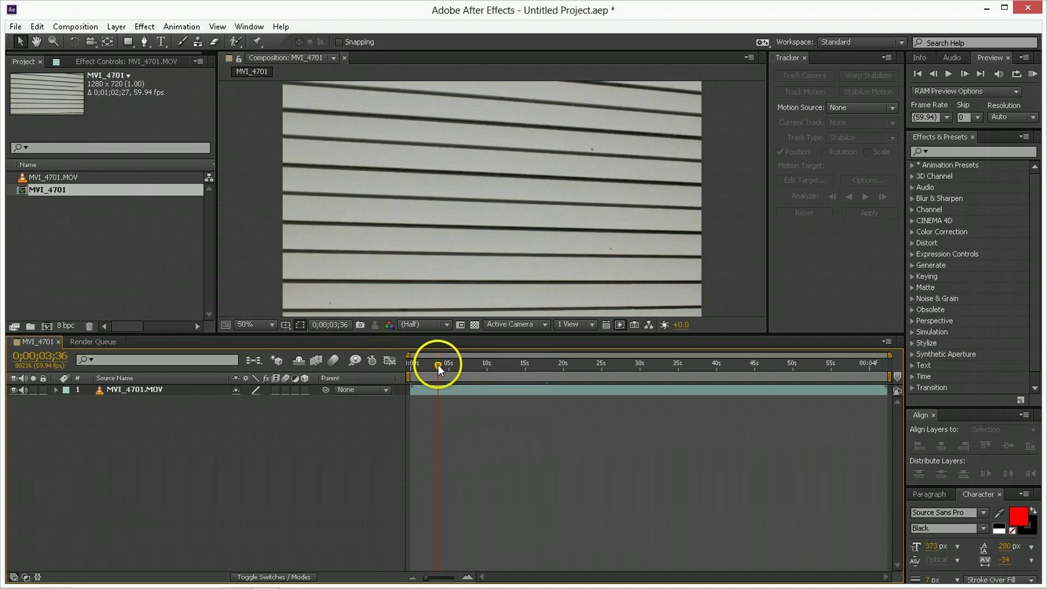
{"action": "left_click_drag", "start_coordinate": [437, 364], "coordinate": [460, 365]}
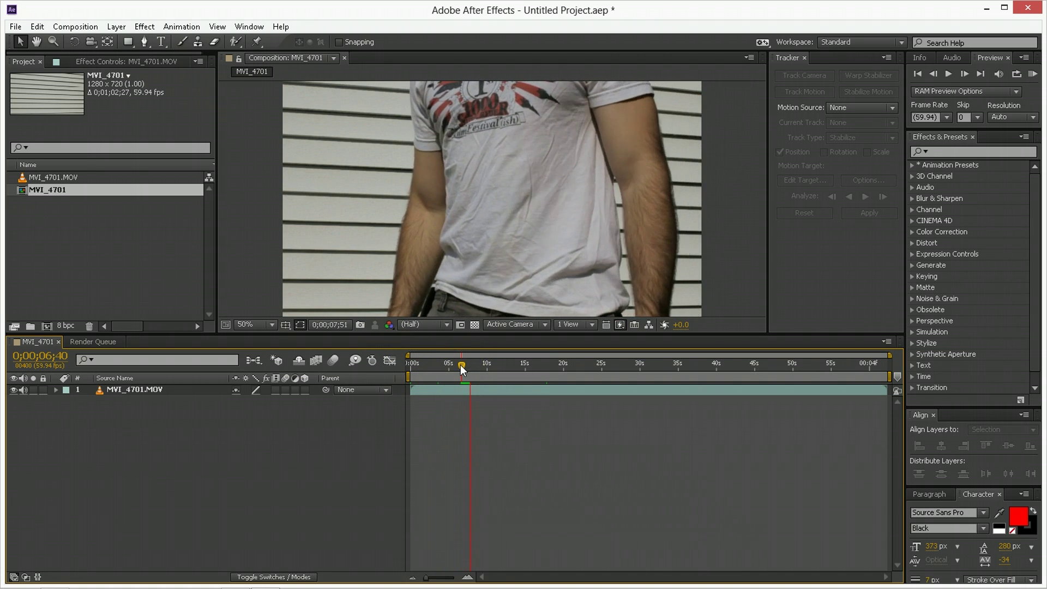
{"action": "left_click_drag", "start_coordinate": [545, 369], "coordinate": [574, 371]}
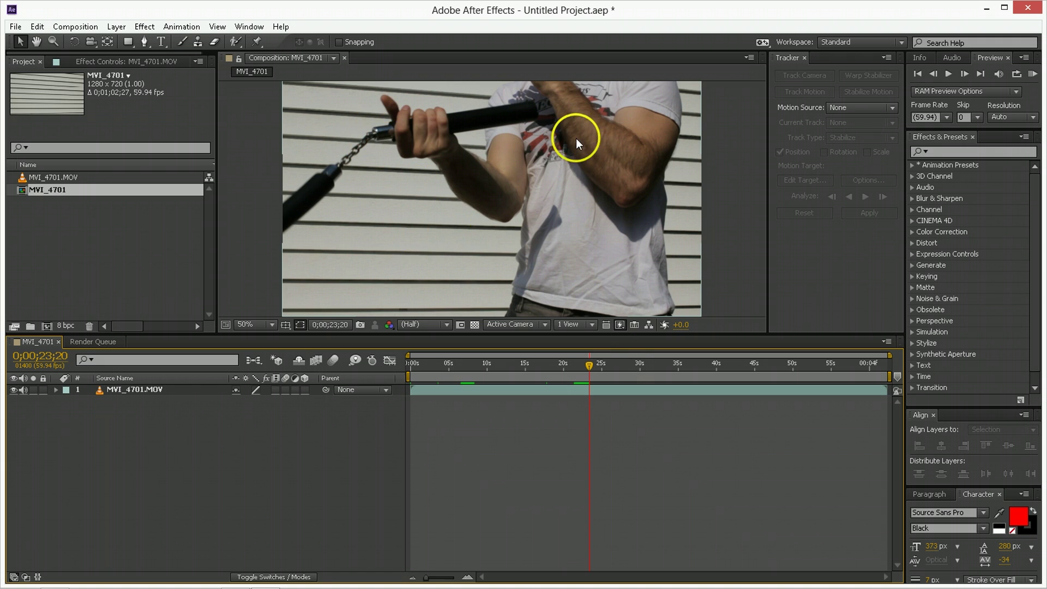
{"action": "left_click", "coordinate": [626, 363]}
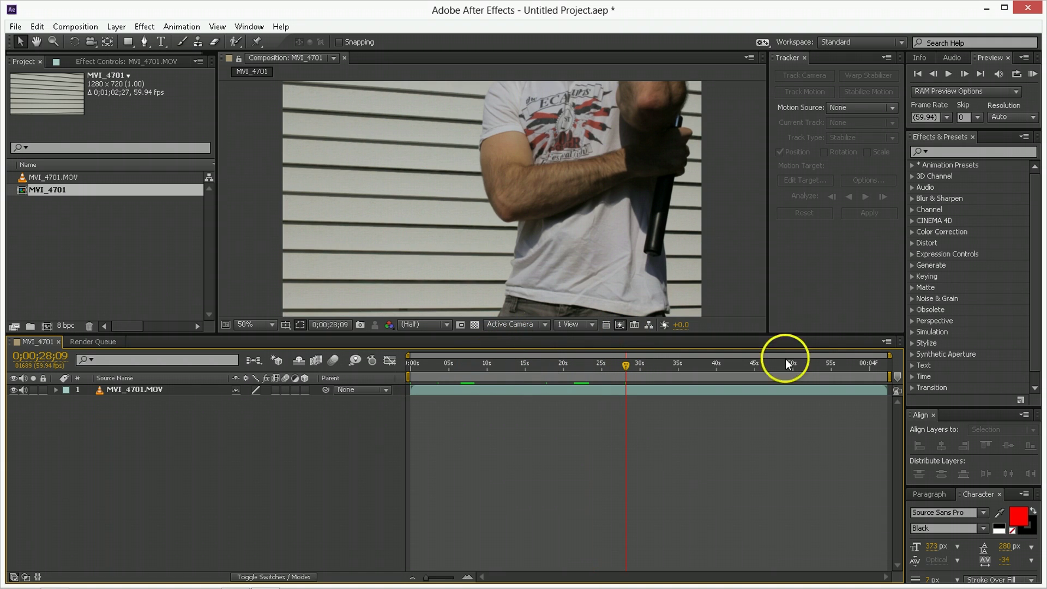
{"action": "left_click", "coordinate": [887, 342]}
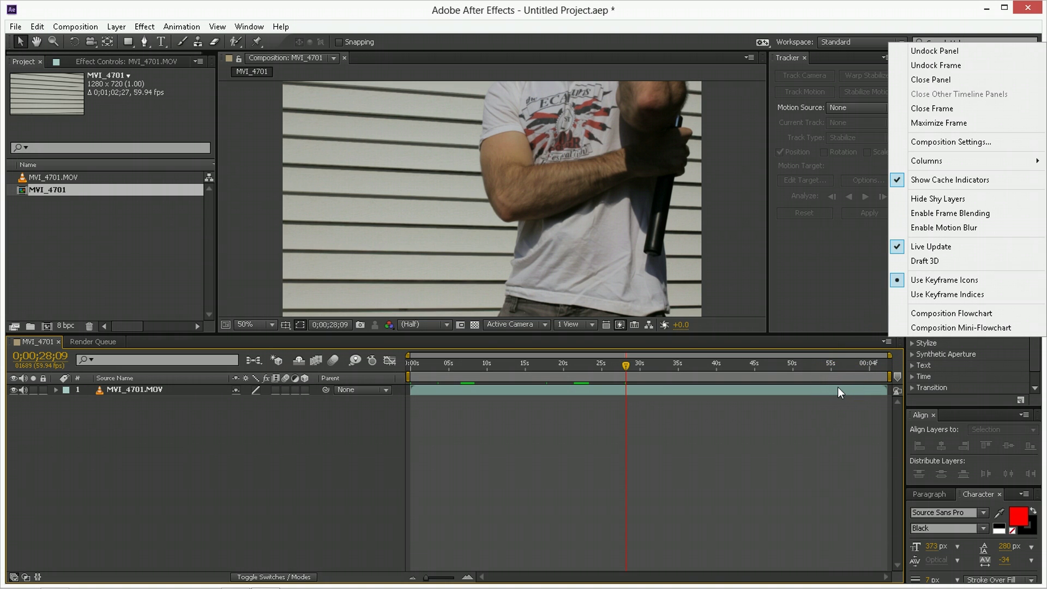
- Set the MVI_4701 composition frame rate to 23.976 fps in Composition Settings
{"action": "left_click", "coordinate": [942, 141]}
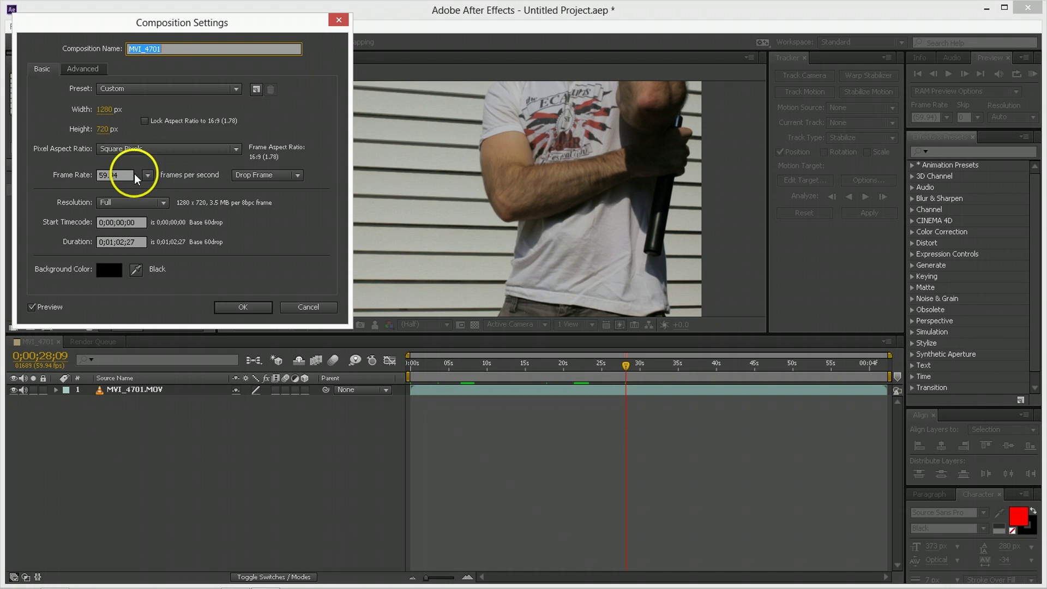
{"action": "left_click", "coordinate": [147, 175]}
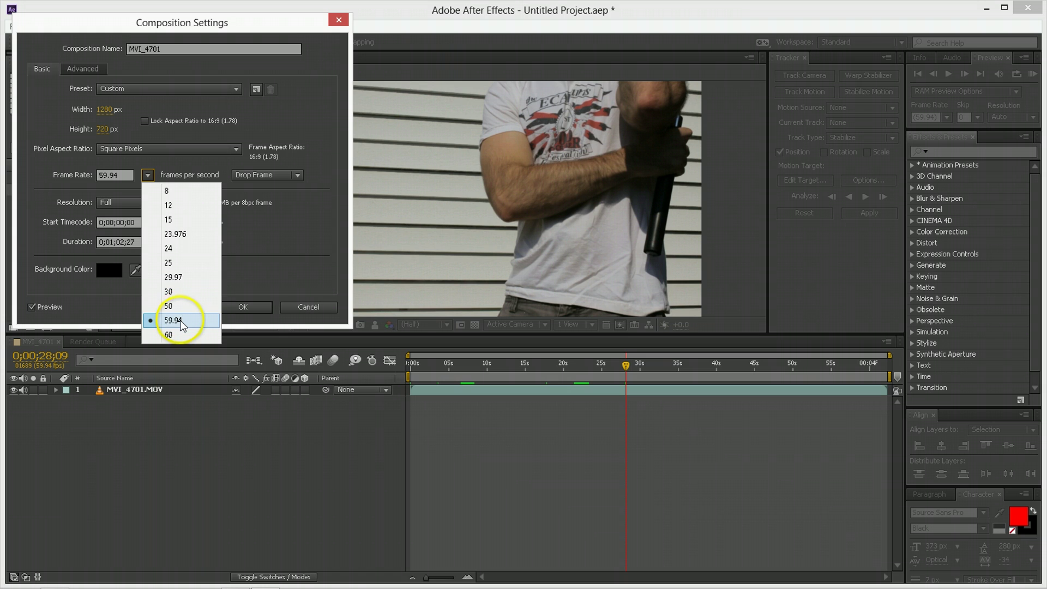
{"action": "left_click", "coordinate": [180, 234]}
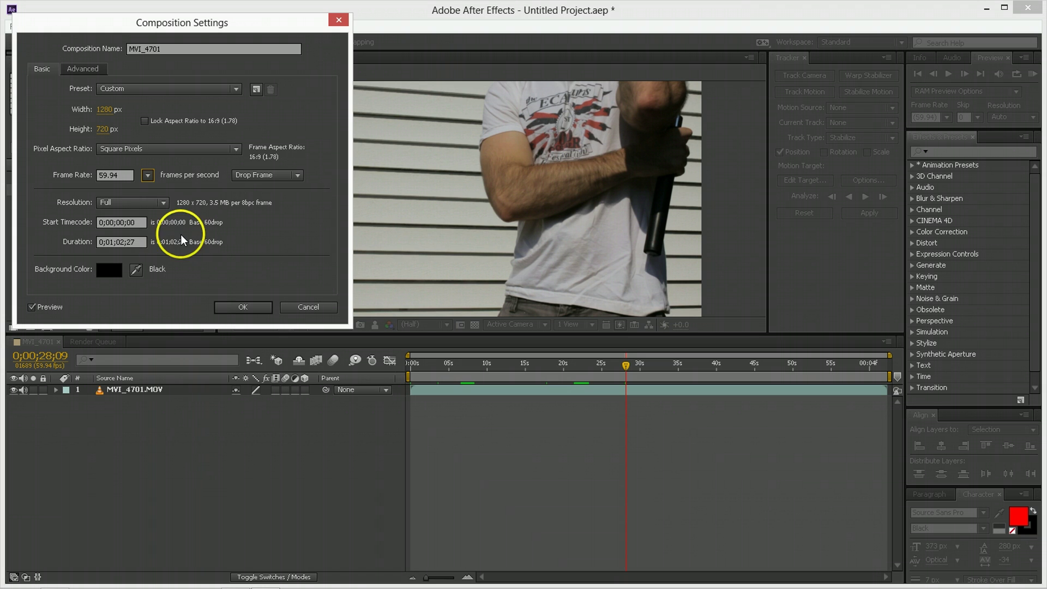
{"action": "left_click", "coordinate": [147, 174]}
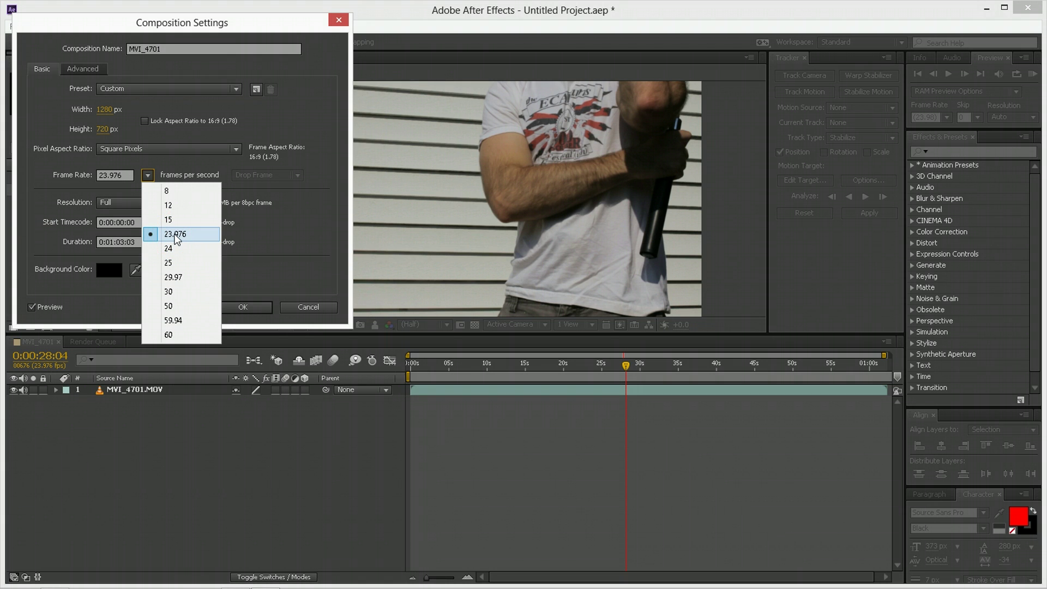
{"action": "left_click", "coordinate": [109, 176]}
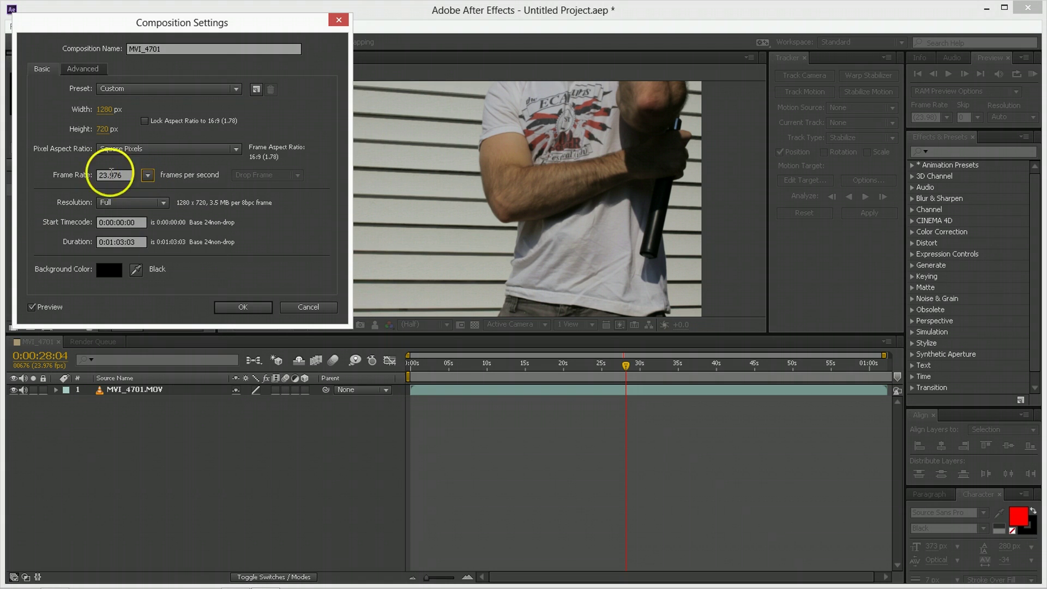
{"action": "left_click", "coordinate": [258, 310]}
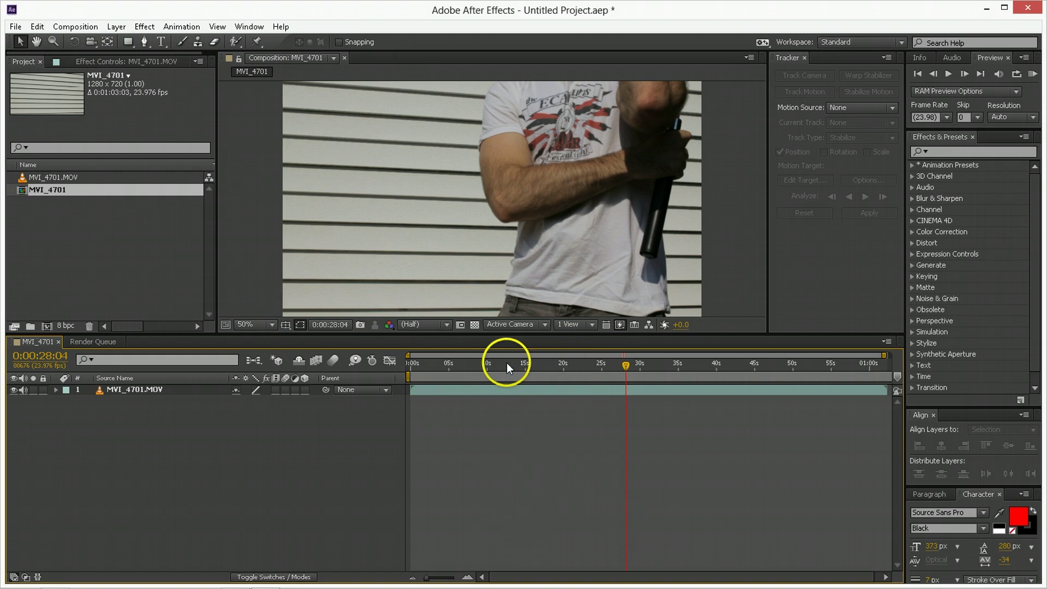
{"action": "left_click_drag", "start_coordinate": [506, 362], "coordinate": [471, 363]}
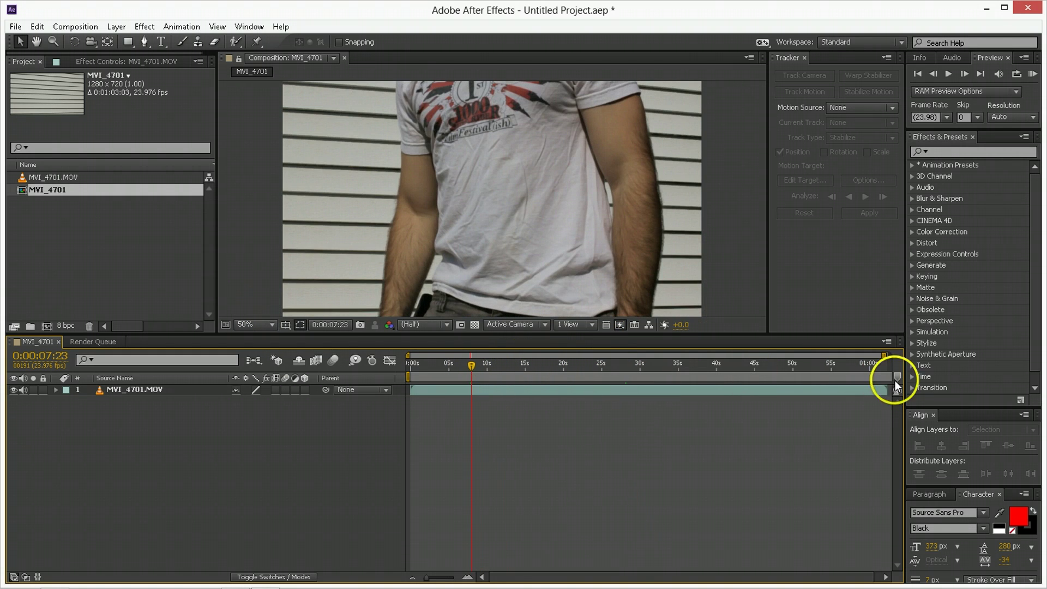
- Enable Time Remapping on the MVI_4701.MOV layer
{"action": "left_click", "coordinate": [875, 390]}
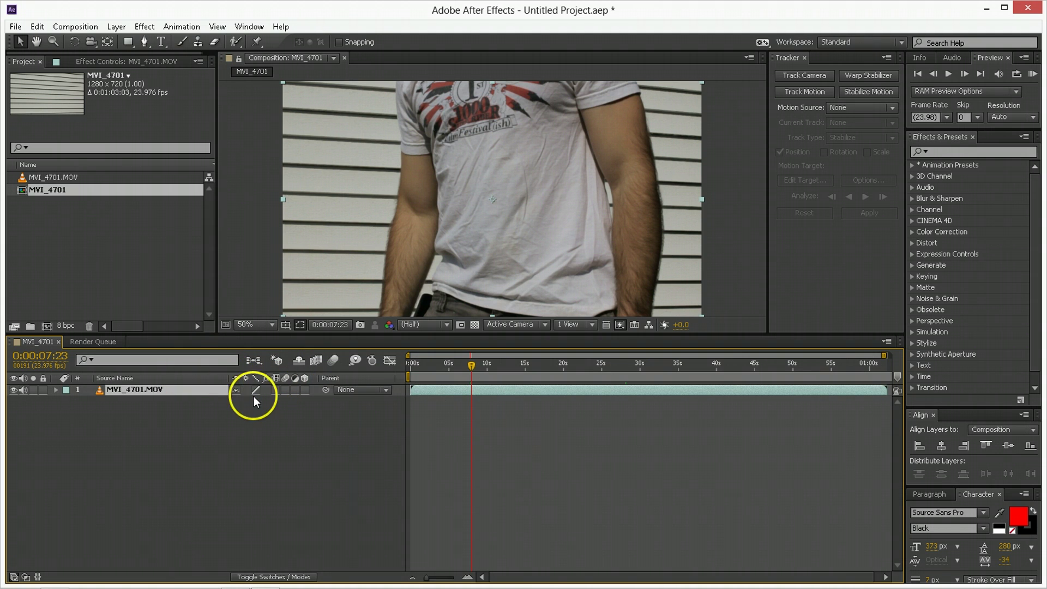
{"action": "left_click", "coordinate": [116, 27]}
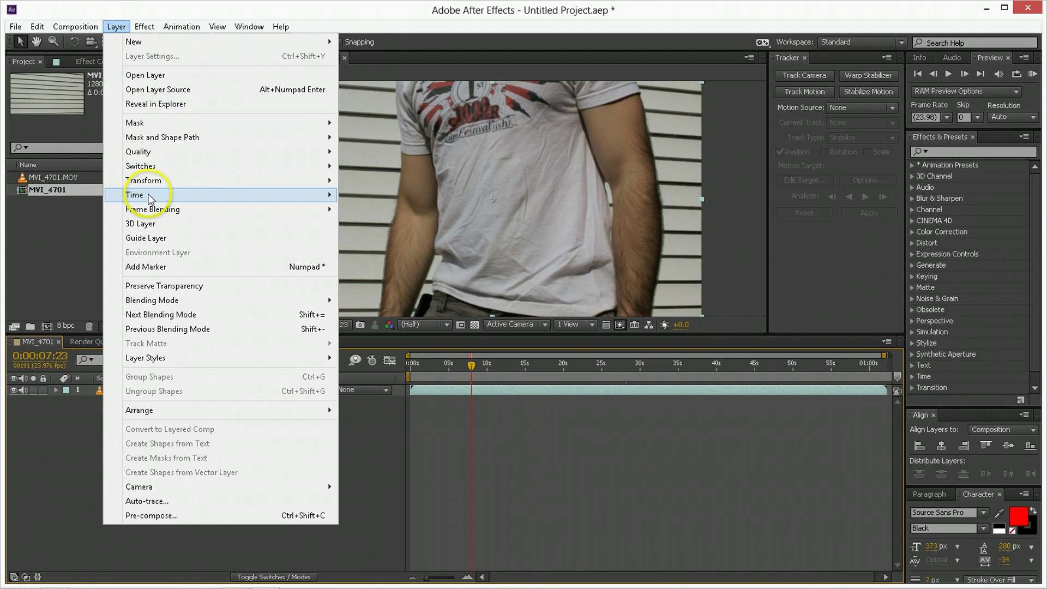
{"action": "mouse_move", "coordinate": [305, 192]}
{"action": "left_click", "coordinate": [414, 194]}
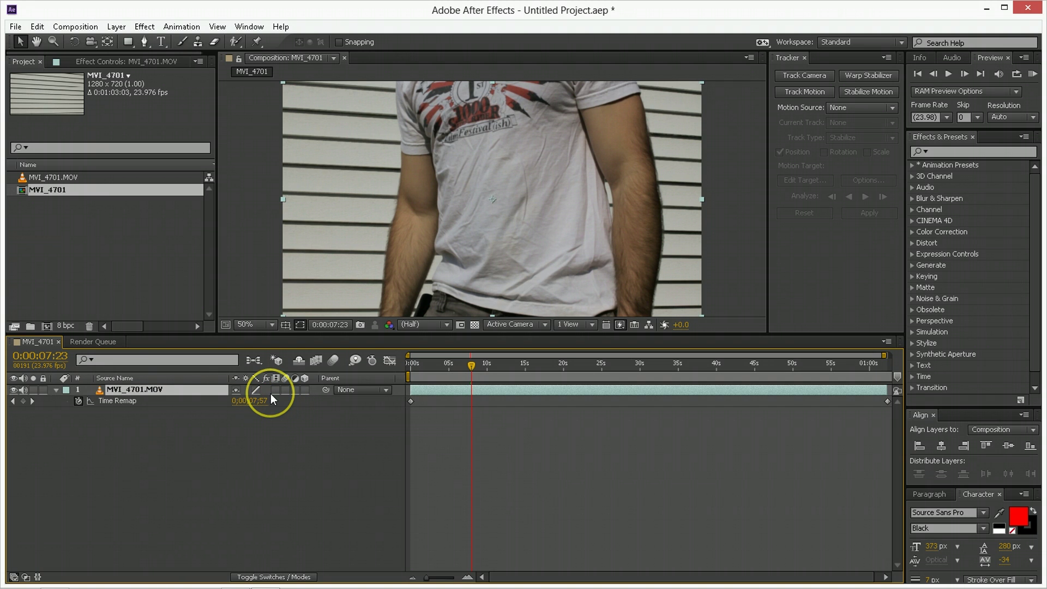
- Check the Time Remap keyframes near the clip end, then return to 0:00:00:00
{"action": "key", "text": "Page_Down"}
{"action": "key", "text": "Page_Down"}
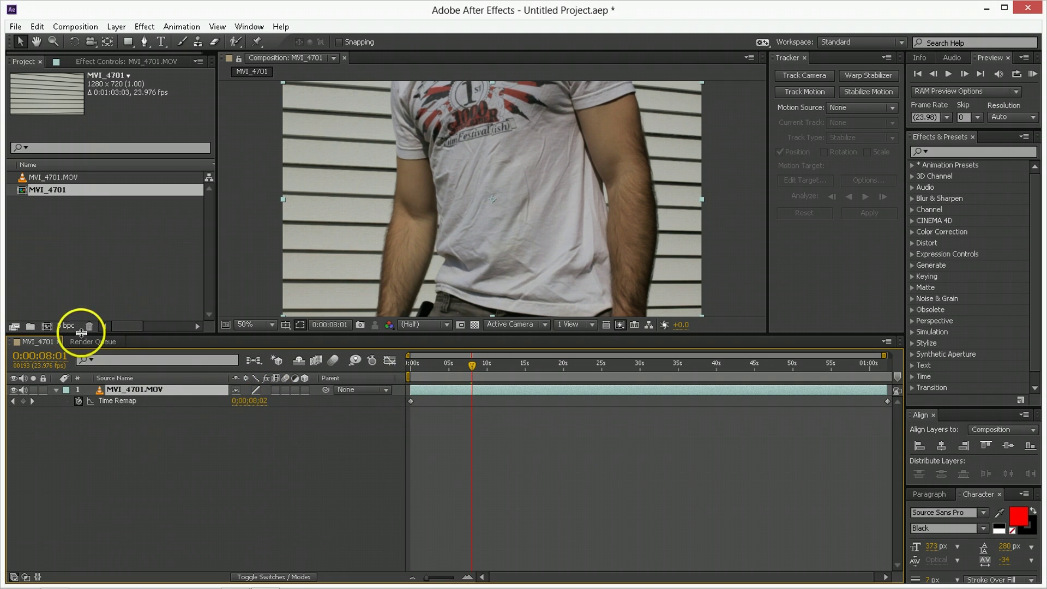
{"action": "key", "text": "Page_Down"}
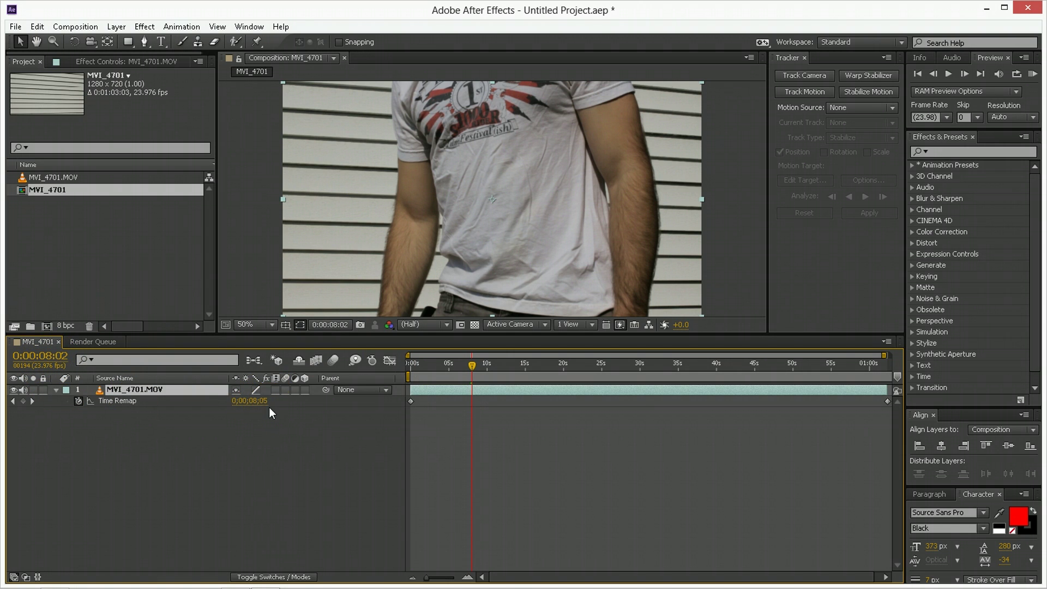
{"action": "left_click", "coordinate": [791, 372]}
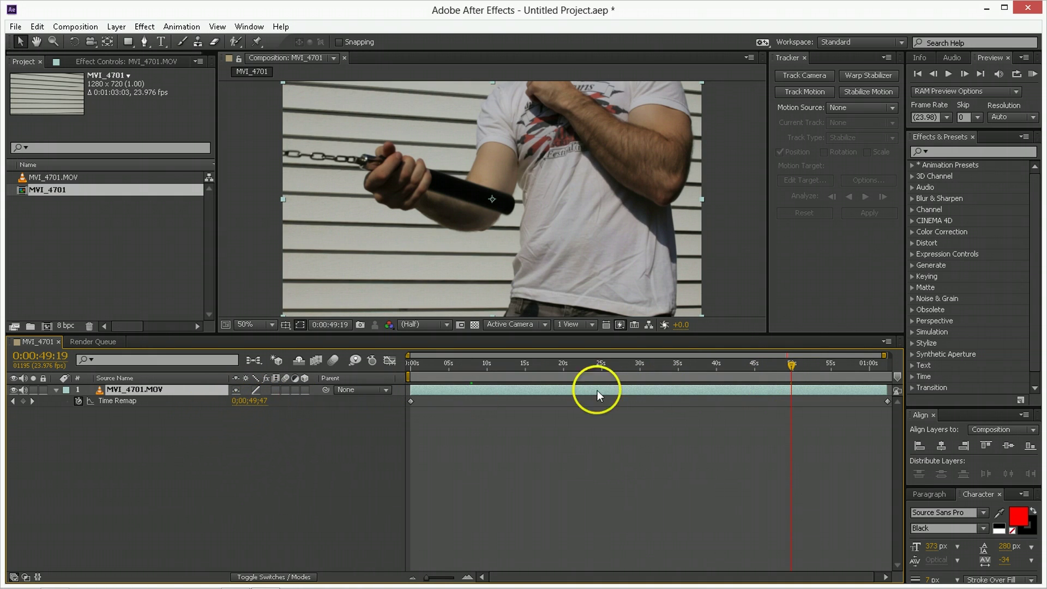
{"action": "left_click", "coordinate": [876, 369]}
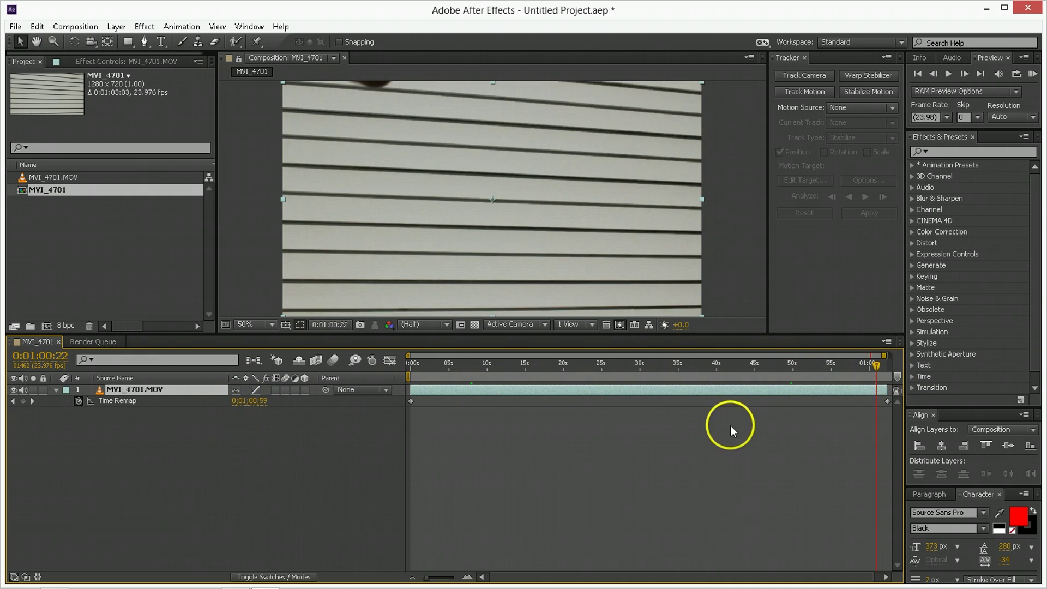
{"action": "scroll", "coordinate": [615, 433], "scroll_direction": "down", "scroll_amount": 1}
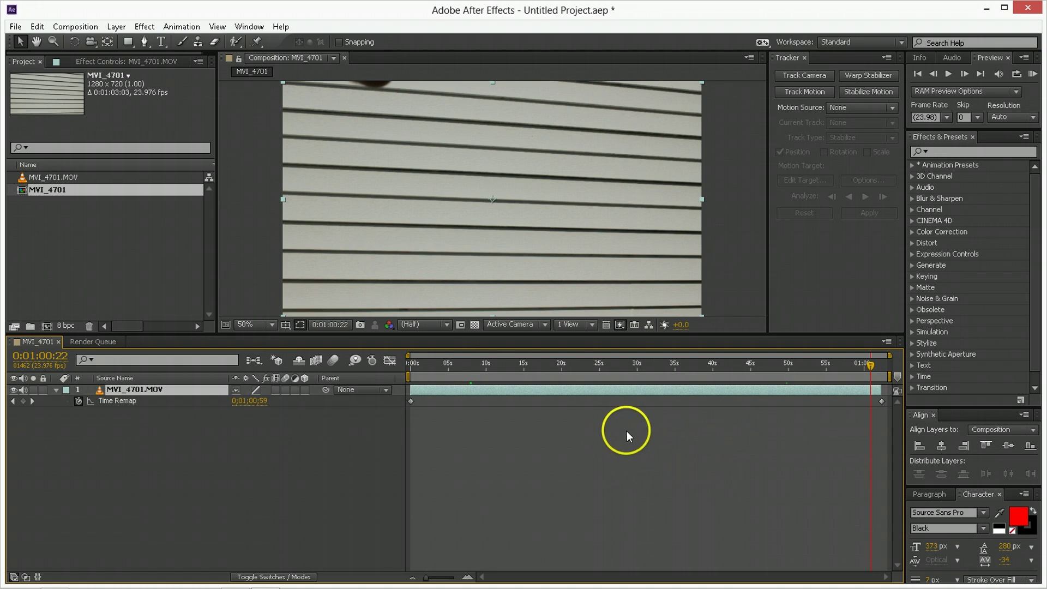
{"action": "left_click_drag", "start_coordinate": [429, 368], "coordinate": [394, 372]}
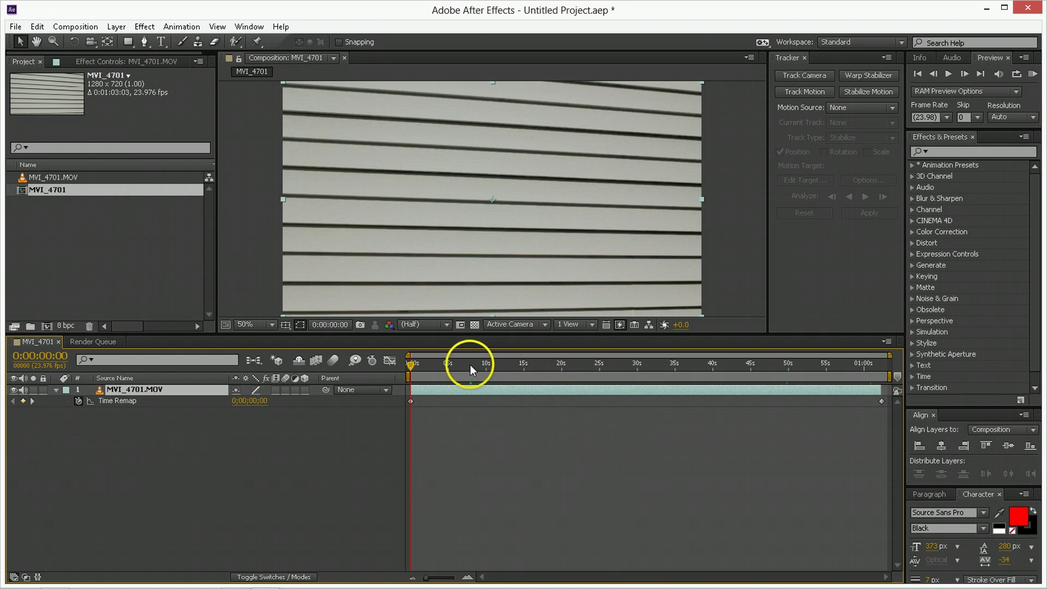
- Place the current time at 0:00:13:00 and add a Time Remap keyframe there
{"action": "left_click_drag", "start_coordinate": [470, 365], "coordinate": [493, 364]}
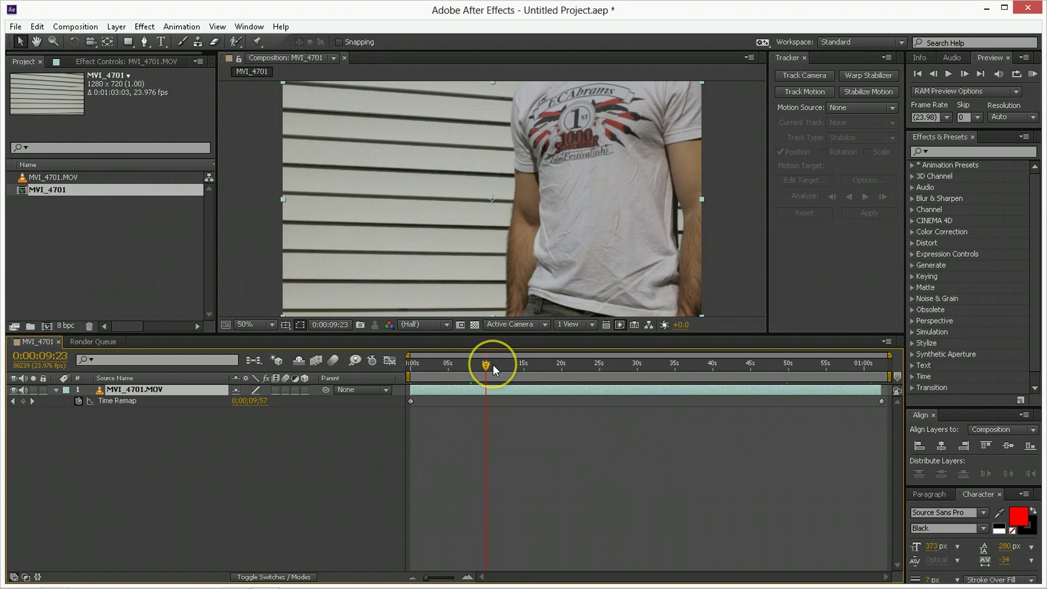
{"action": "left_click", "coordinate": [513, 365]}
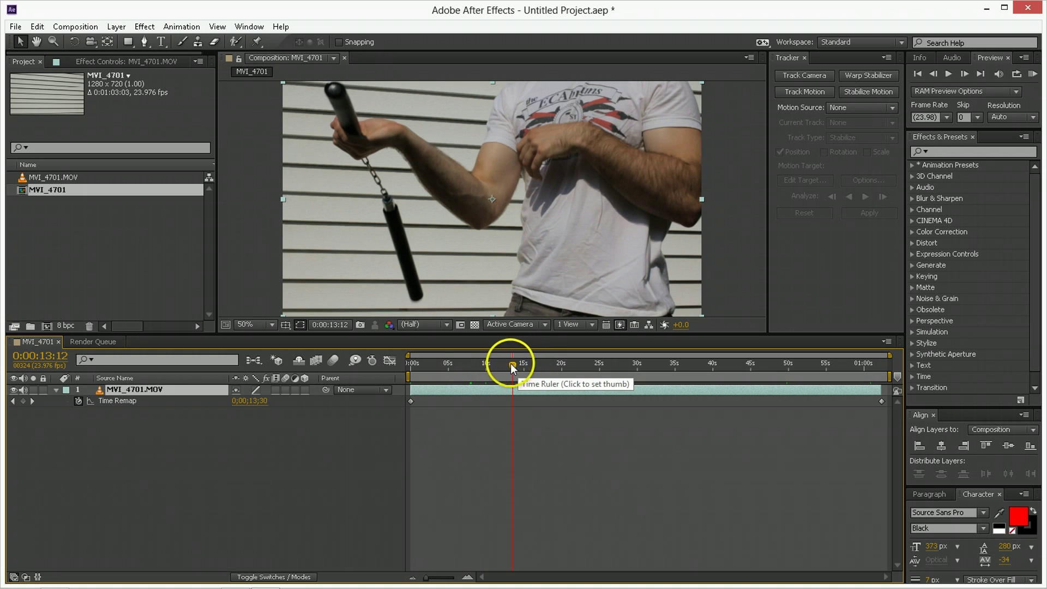
{"action": "left_click", "coordinate": [506, 365]}
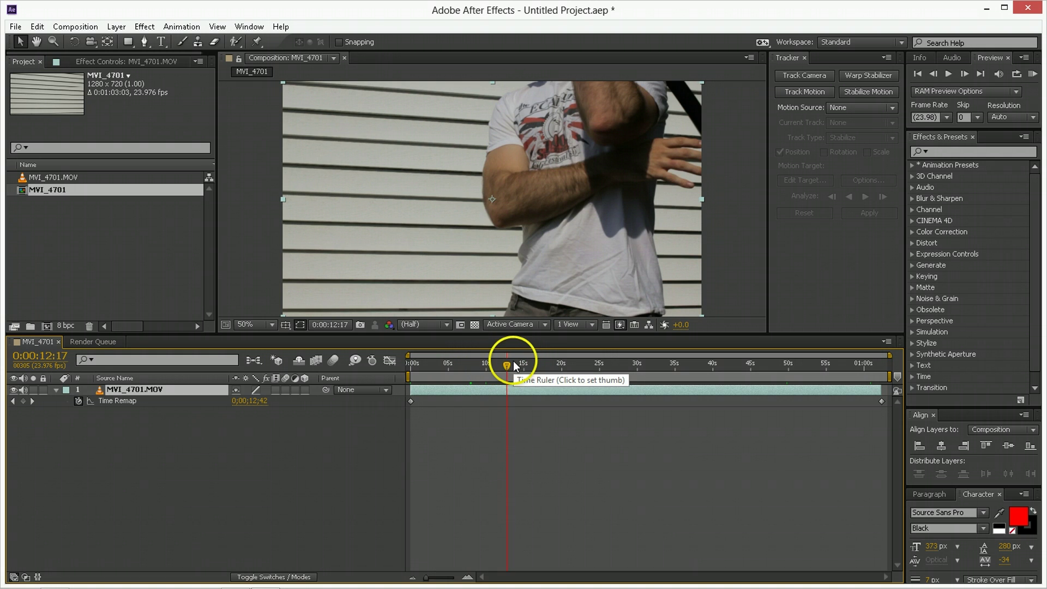
{"action": "key", "text": "Page_Up"}
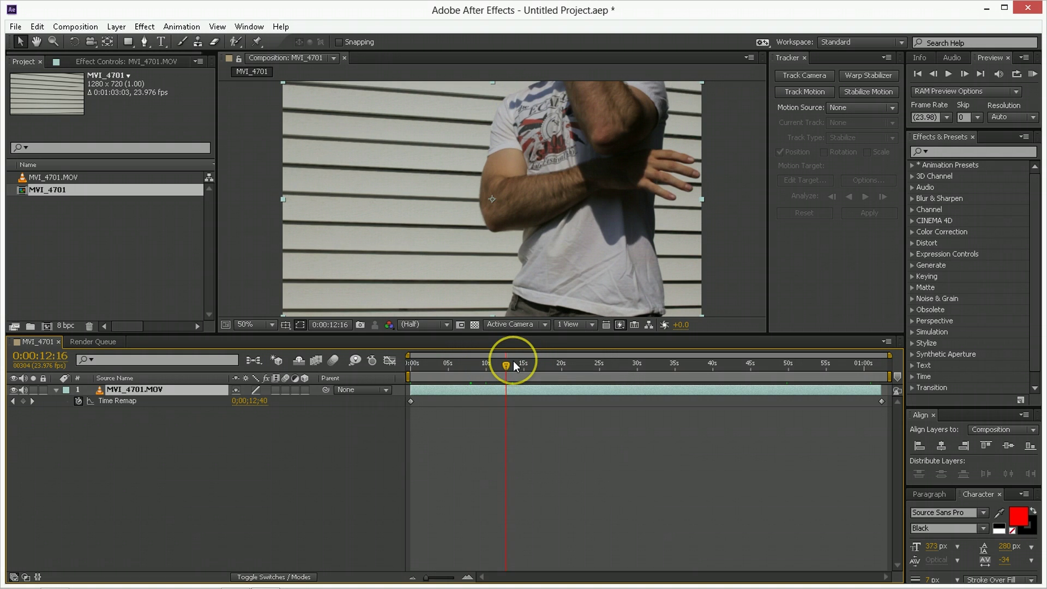
{"action": "left_click", "coordinate": [509, 365]}
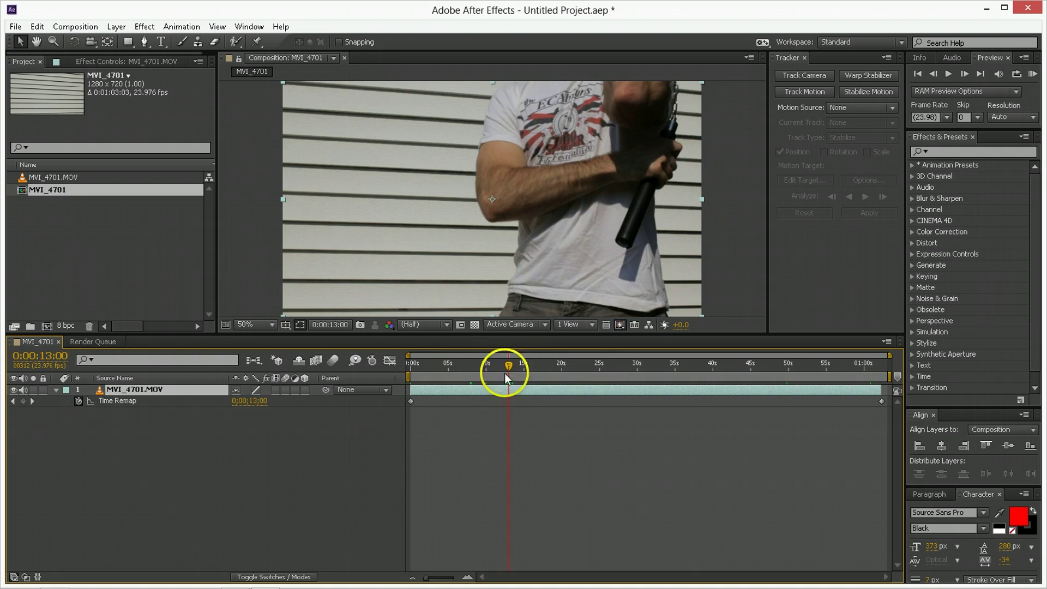
{"action": "left_click", "coordinate": [23, 401]}
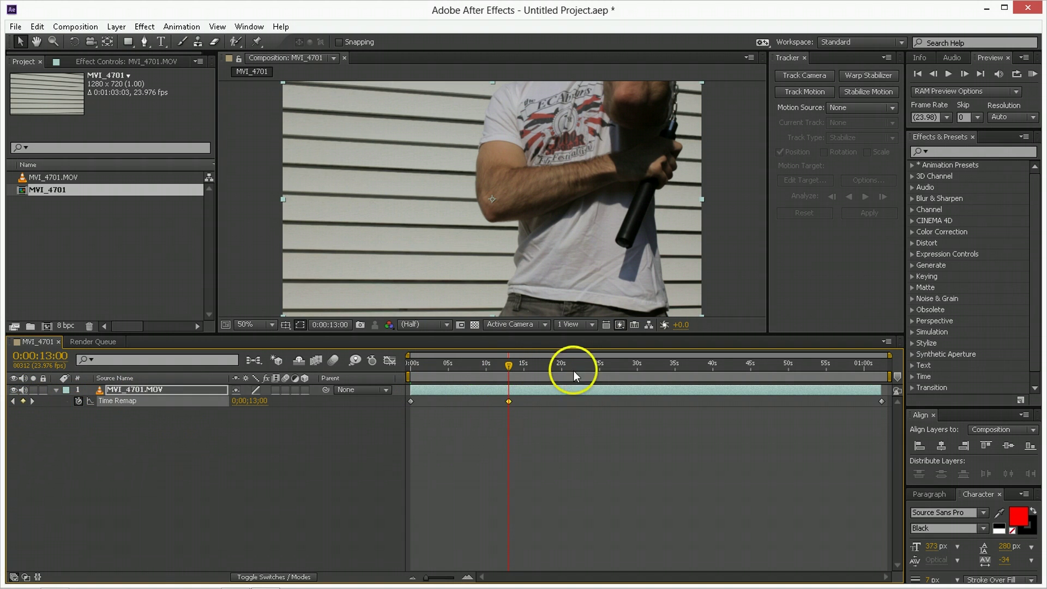
{"action": "mouse_move", "coordinate": [525, 368]}
{"action": "left_mouse_down"}
{"action": "mouse_move", "coordinate": [513, 373]}
{"action": "mouse_move", "coordinate": [524, 373]}
{"action": "left_mouse_up"}
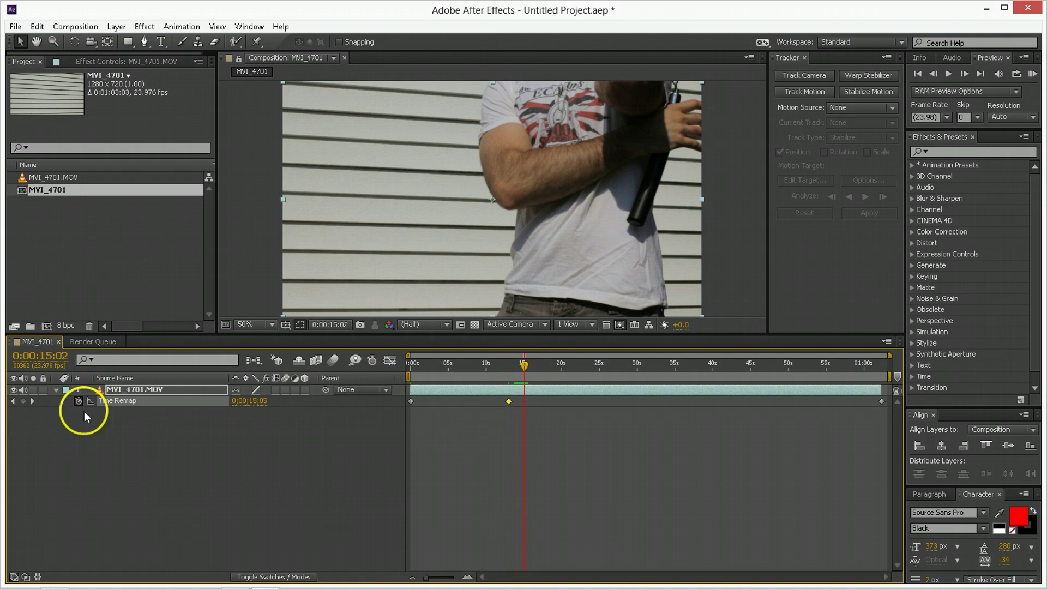
- Show the Time Remap speed graph and select, then deselect, its speed keyframes
{"action": "left_click", "coordinate": [390, 360]}
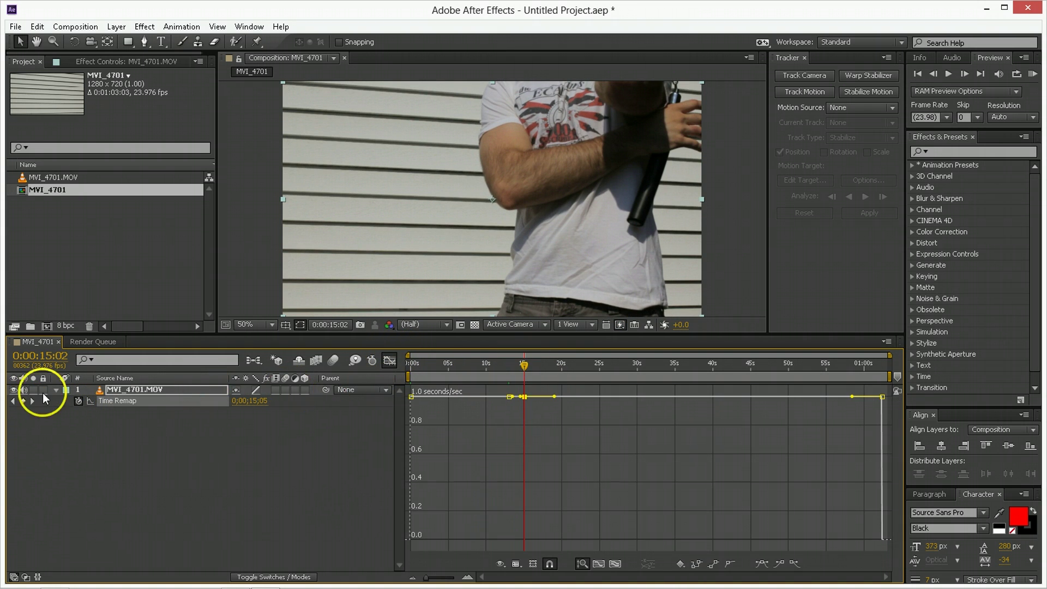
{"action": "mouse_move", "coordinate": [424, 401]}
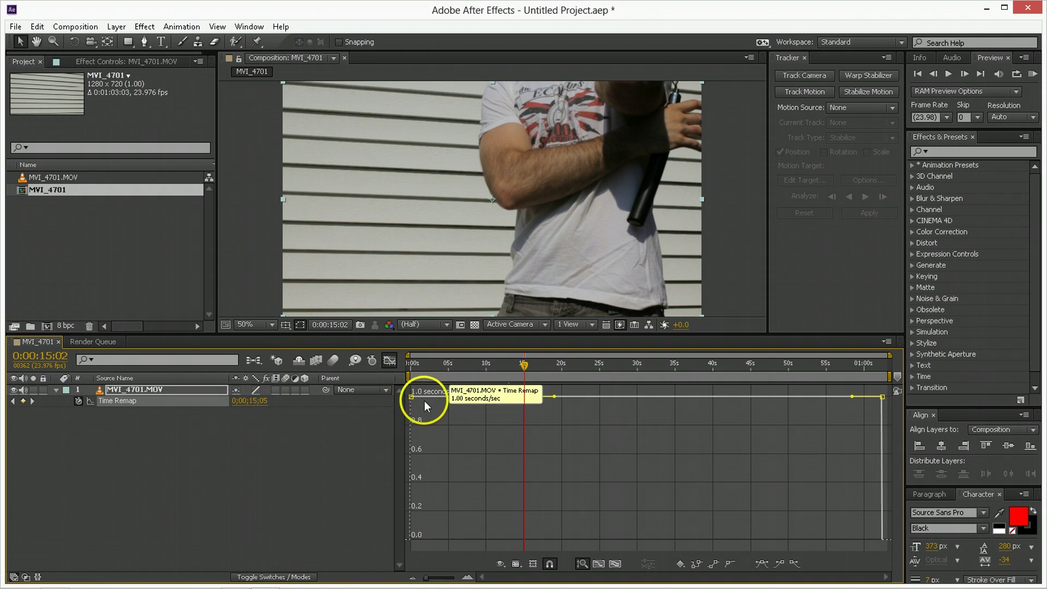
{"action": "left_click", "coordinate": [410, 398]}
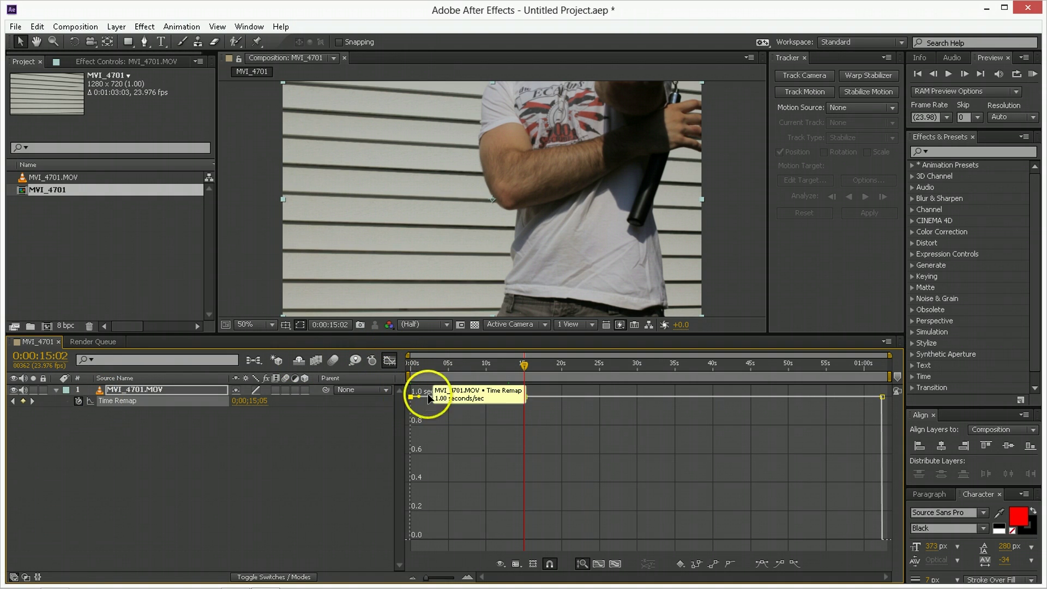
{"action": "left_click", "coordinate": [535, 399]}
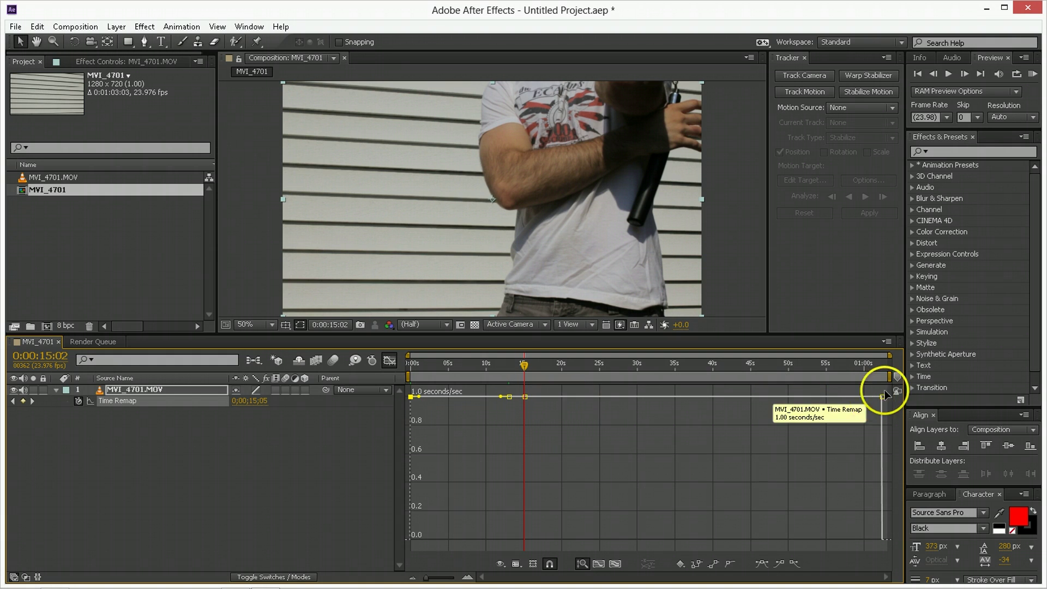
{"action": "left_click_drag", "start_coordinate": [892, 388], "coordinate": [520, 398]}
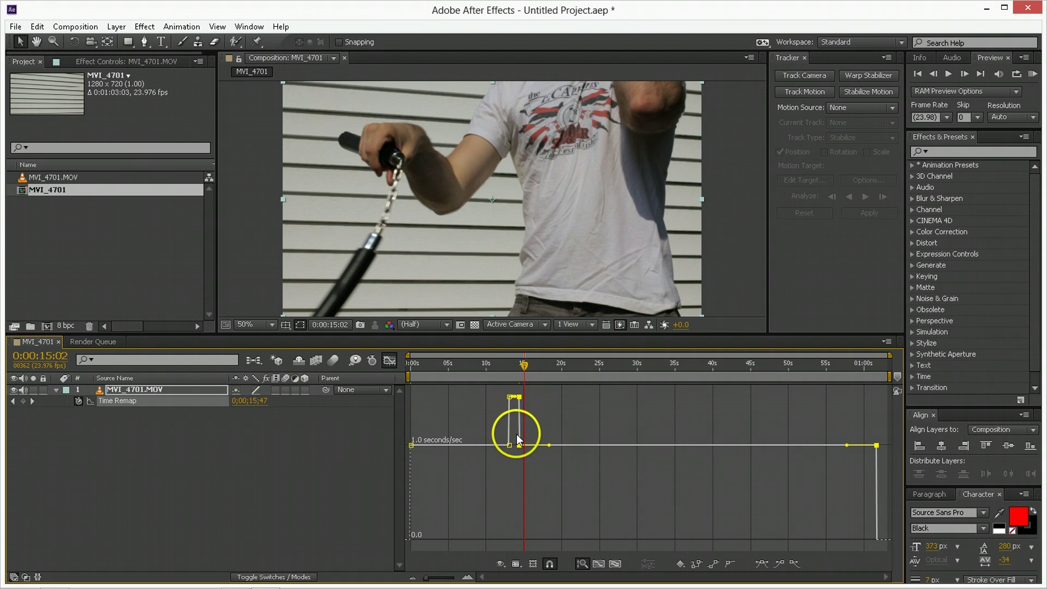
{"action": "left_click", "coordinate": [548, 406]}
- Preview around 13:00 and drag the 1.52 seconds/sec speed keyframe later to 17:03
{"action": "mouse_move", "coordinate": [516, 362]}
{"action": "left_mouse_down"}
{"action": "mouse_move", "coordinate": [505, 365]}
{"action": "mouse_move", "coordinate": [516, 372]}
{"action": "left_mouse_up"}
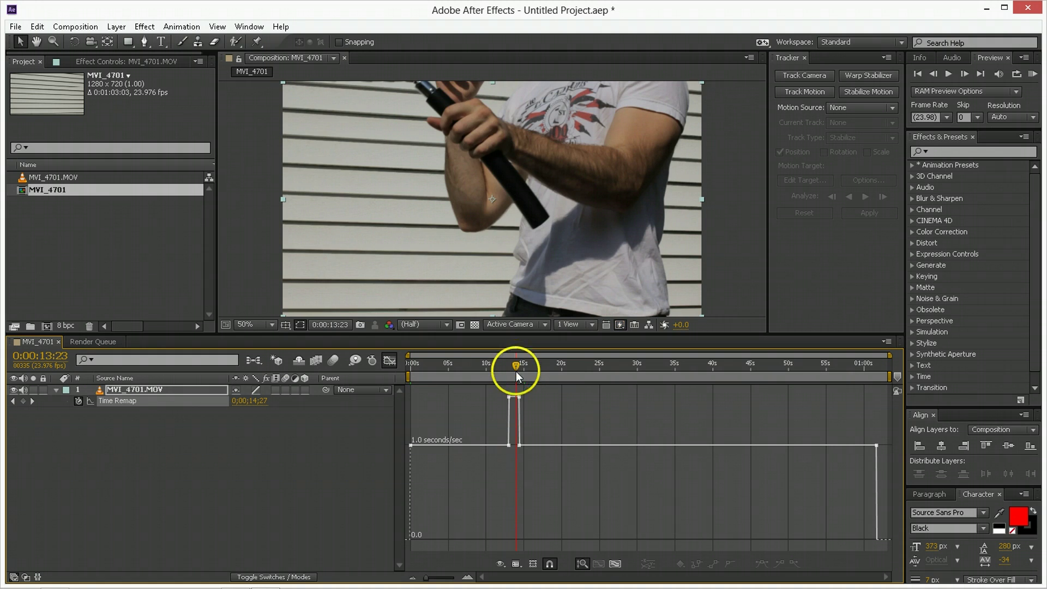
{"action": "left_click", "coordinate": [517, 397]}
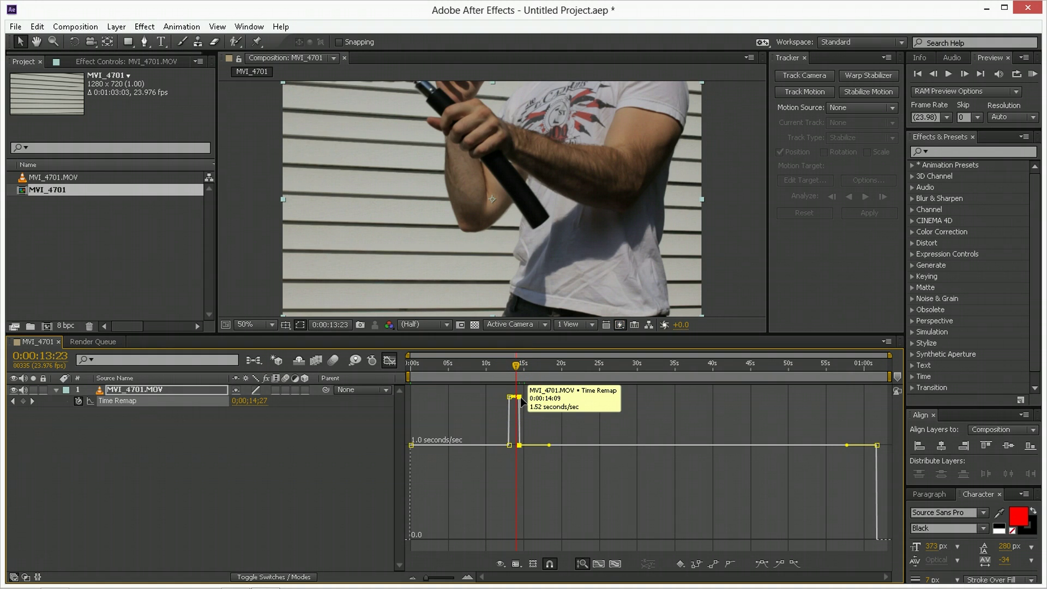
{"action": "left_click_drag", "start_coordinate": [507, 371], "coordinate": [505, 368]}
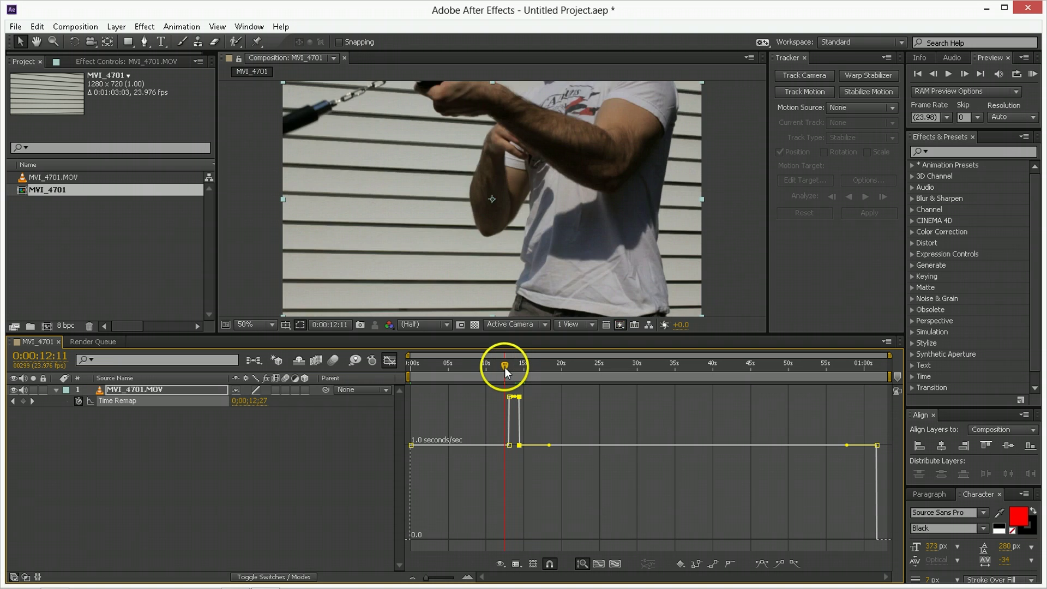
{"action": "key", "text": "space"}
{"action": "left_click", "coordinate": [512, 371]}
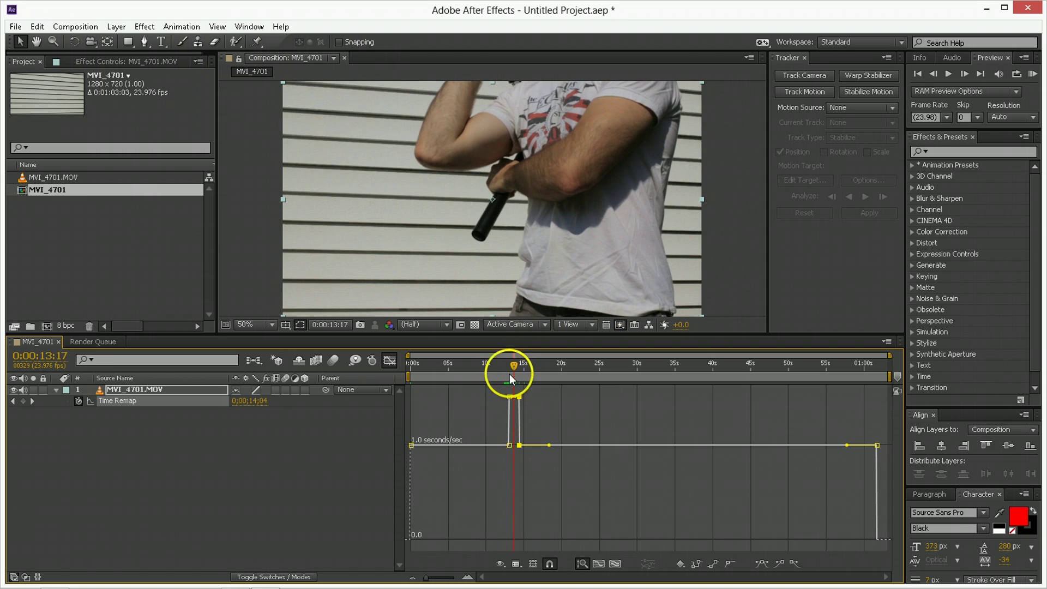
{"action": "left_click", "coordinate": [520, 406]}
{"action": "left_click_drag", "start_coordinate": [519, 445], "coordinate": [540, 445]}
{"action": "left_click_drag", "start_coordinate": [511, 367], "coordinate": [500, 364]}
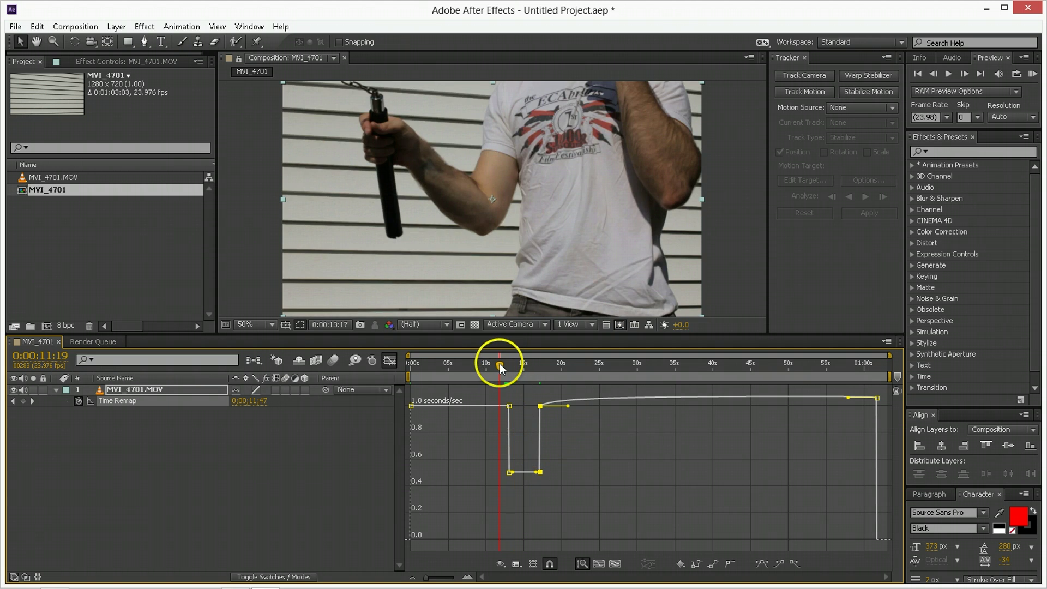
- Lower the 13:00 speed keyframe to about 0.3 seconds/sec
{"action": "key", "text": "space"}
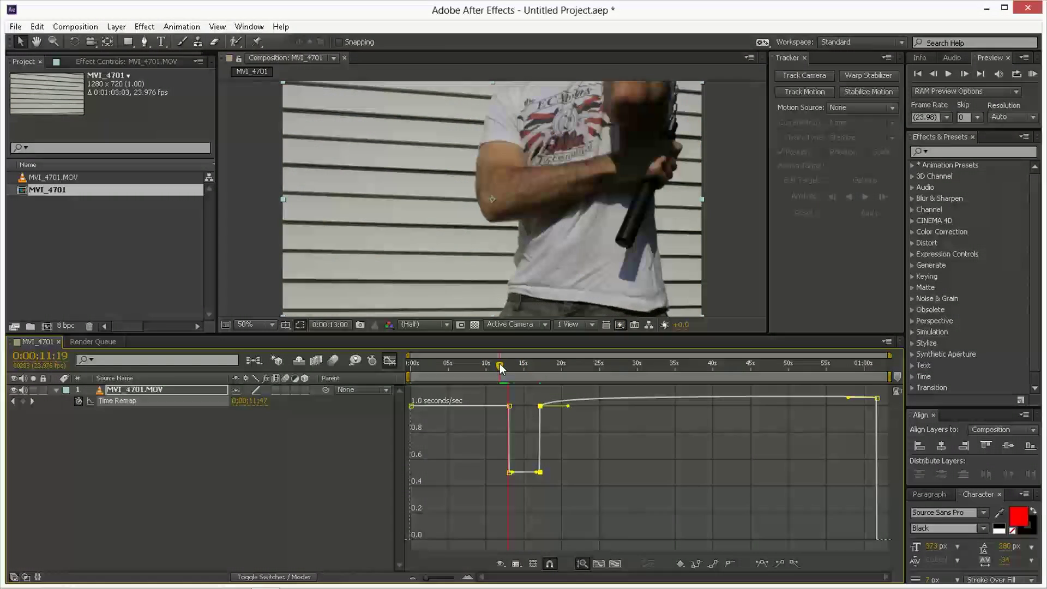
{"action": "left_click", "coordinate": [511, 397]}
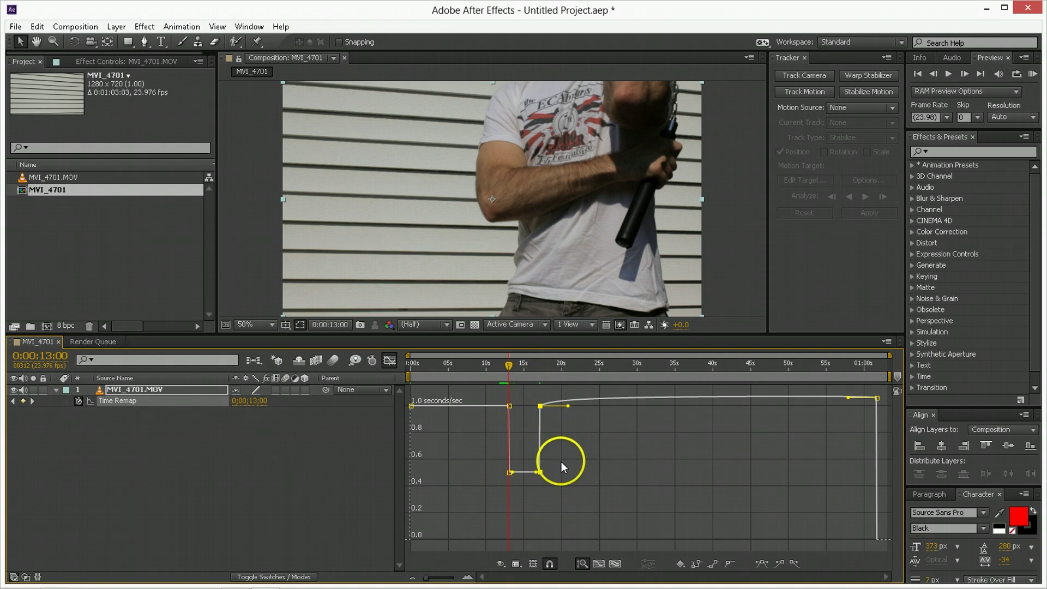
{"action": "left_click_drag", "start_coordinate": [509, 473], "coordinate": [549, 486]}
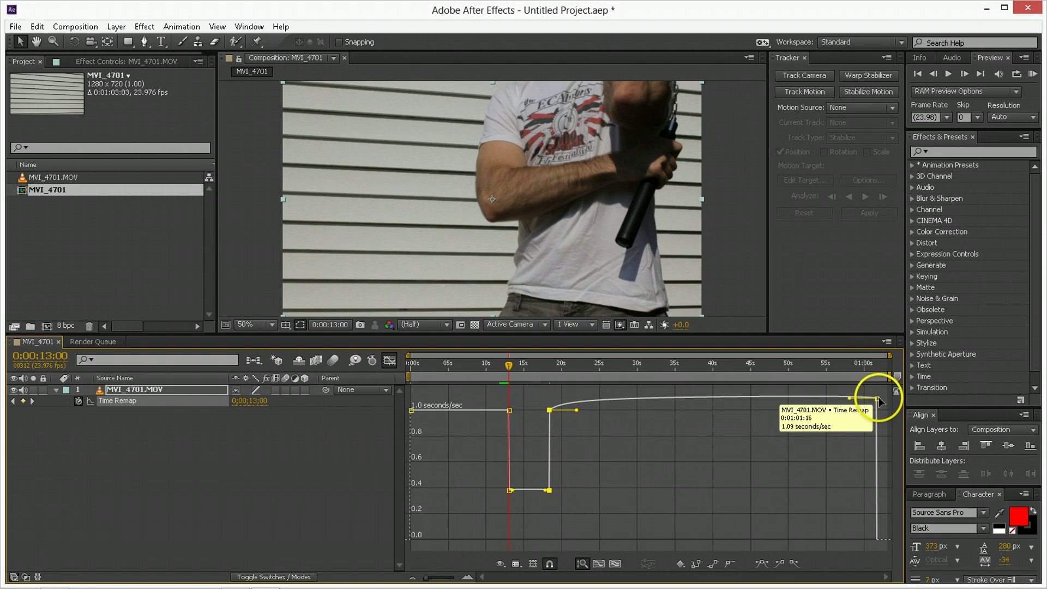
- Move the last speed keyframe to the clip end, the recovery one near 18 s, and preview
{"action": "mouse_move", "coordinate": [878, 400]}
{"action": "left_mouse_down"}
{"action": "mouse_move", "coordinate": [867, 402]}
{"action": "mouse_move", "coordinate": [896, 402]}
{"action": "left_mouse_up"}
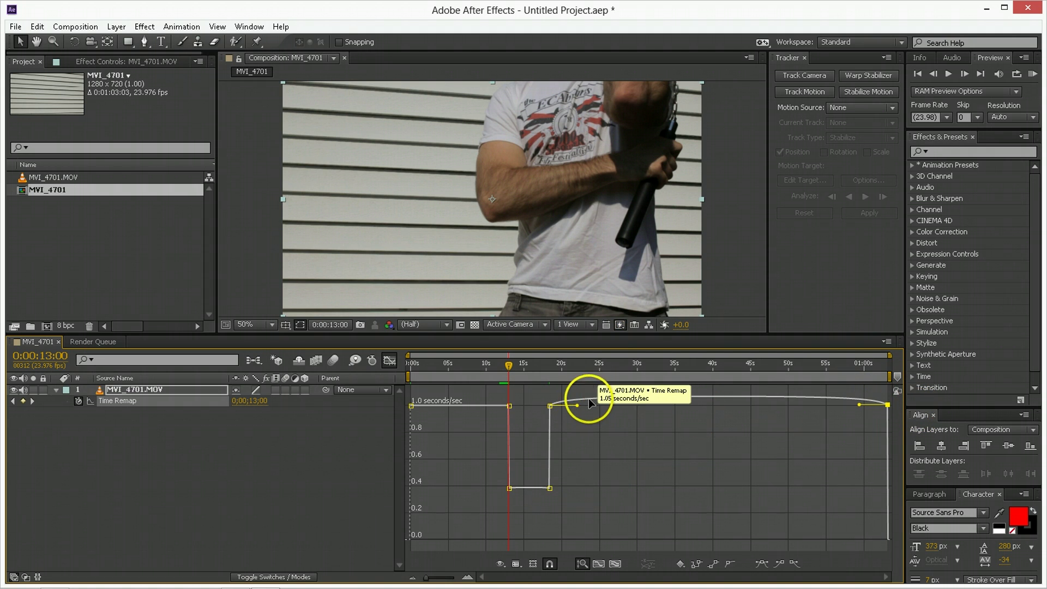
{"action": "mouse_move", "coordinate": [550, 406]}
{"action": "left_mouse_down"}
{"action": "mouse_move", "coordinate": [535, 430]}
{"action": "mouse_move", "coordinate": [549, 427]}
{"action": "mouse_move", "coordinate": [528, 417]}
{"action": "mouse_move", "coordinate": [561, 408]}
{"action": "left_mouse_up"}
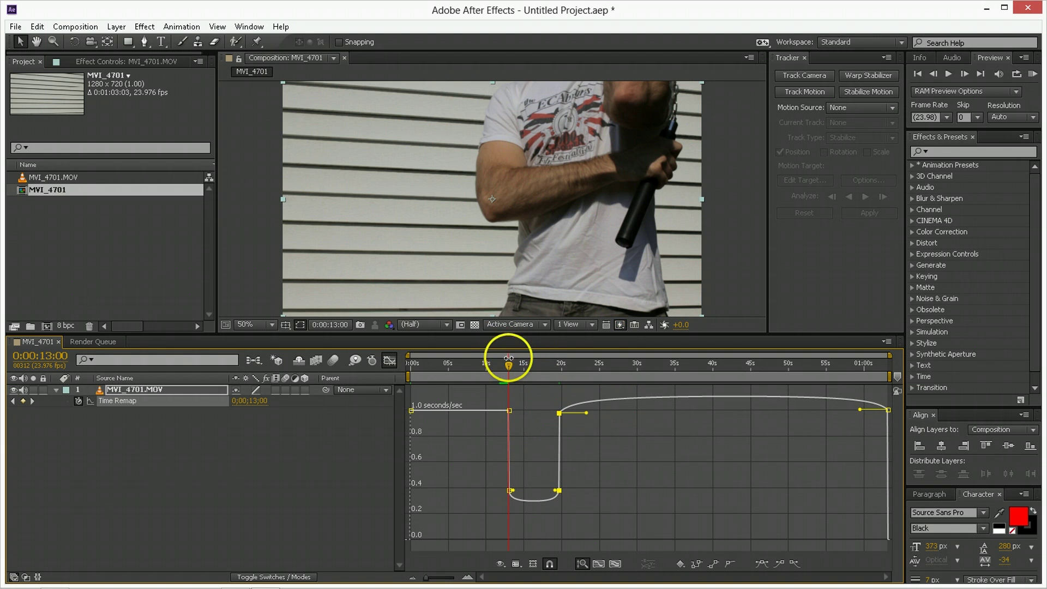
{"action": "left_click_drag", "start_coordinate": [508, 360], "coordinate": [497, 366]}
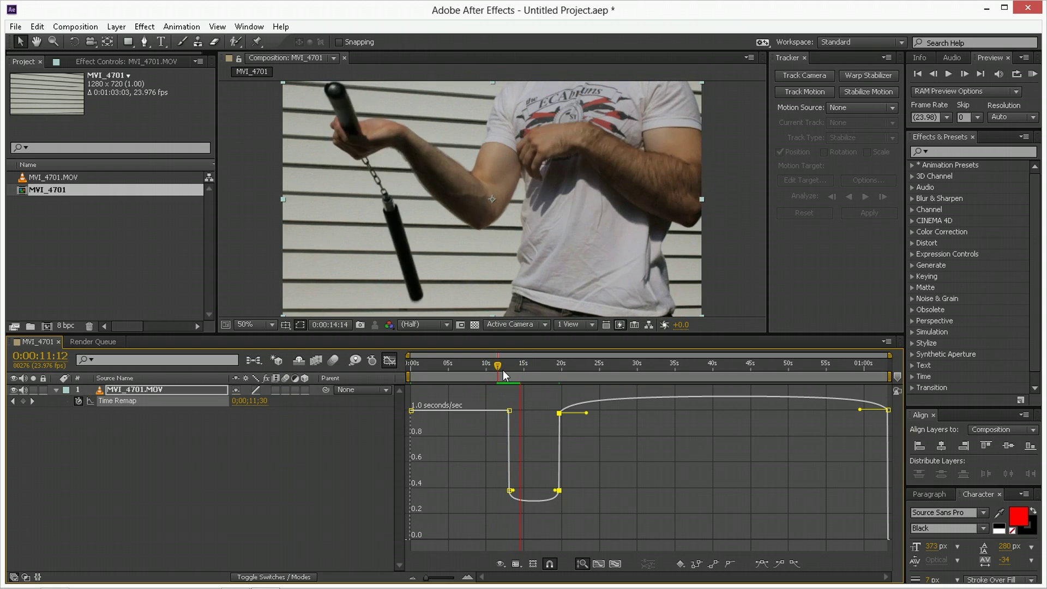
{"action": "left_click", "coordinate": [513, 370]}
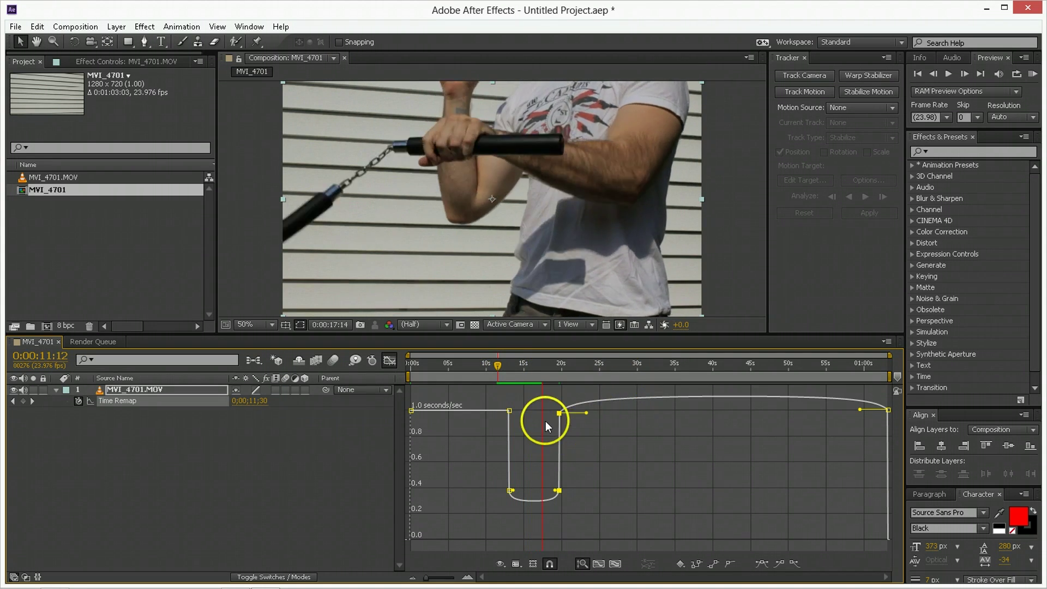
{"action": "left_click", "coordinate": [472, 408]}
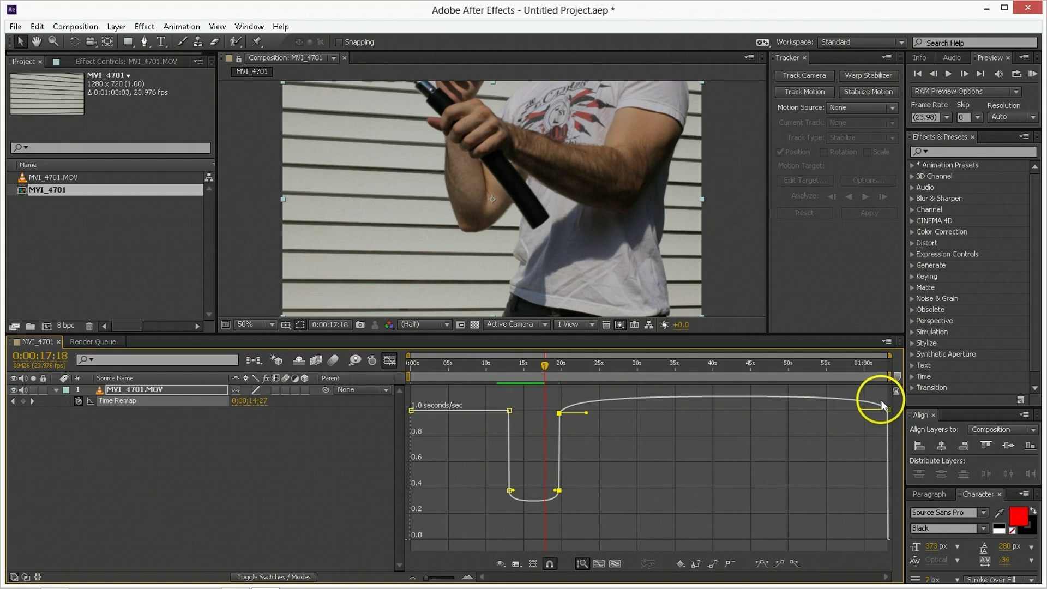
{"action": "left_click", "coordinate": [402, 428]}
- Start the work area at 11:02 and trim the composition to the work area
{"action": "left_click", "coordinate": [564, 381]}
{"action": "left_click_drag", "start_coordinate": [489, 370], "coordinate": [603, 369]}
{"action": "key", "text": "b"}
{"action": "right_click", "coordinate": [605, 375]}
{"action": "left_click", "coordinate": [634, 415]}
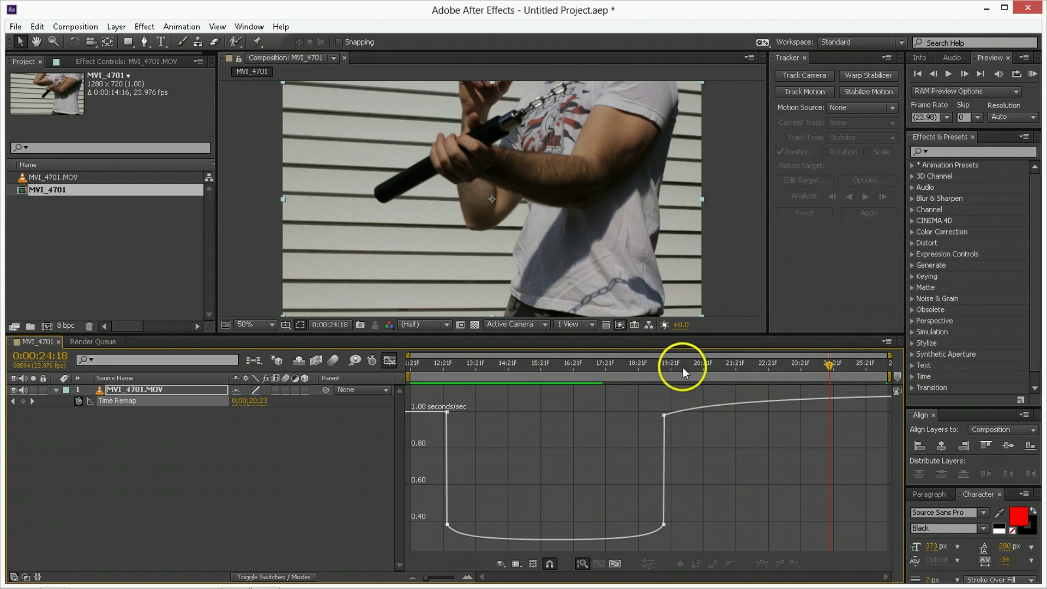
{"action": "left_click_drag", "start_coordinate": [407, 362], "coordinate": [415, 362]}
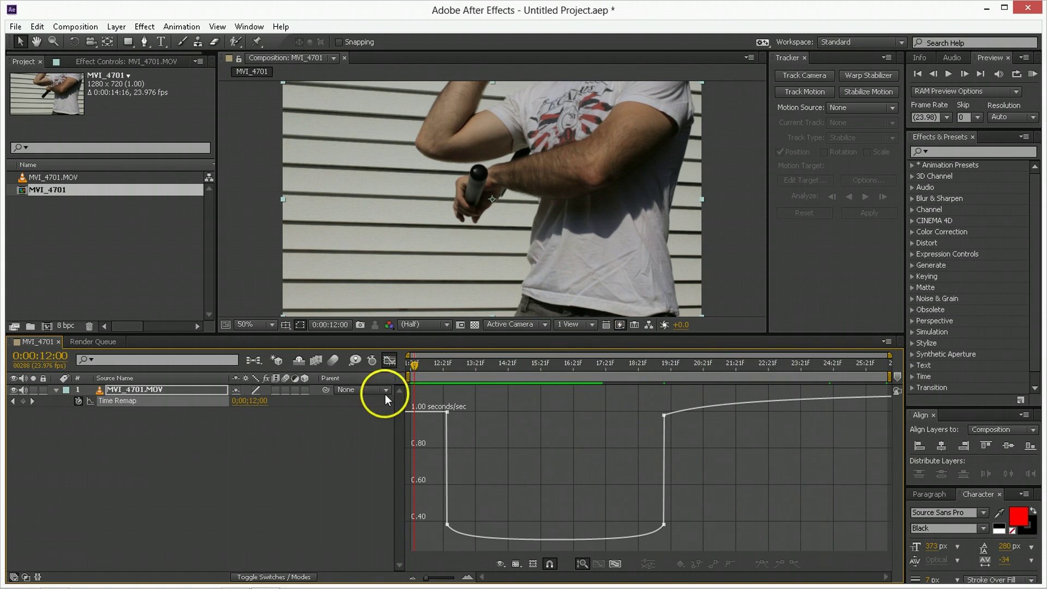
- Apply easing to all the Time Remap speed keyframes
{"action": "left_click", "coordinate": [170, 405]}
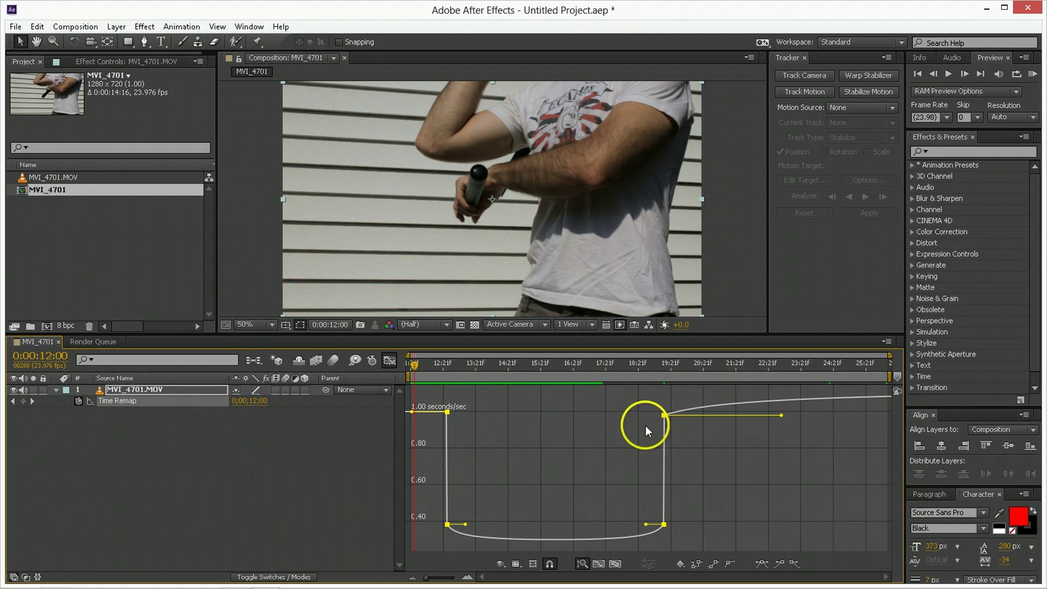
{"action": "left_click", "coordinate": [759, 560]}
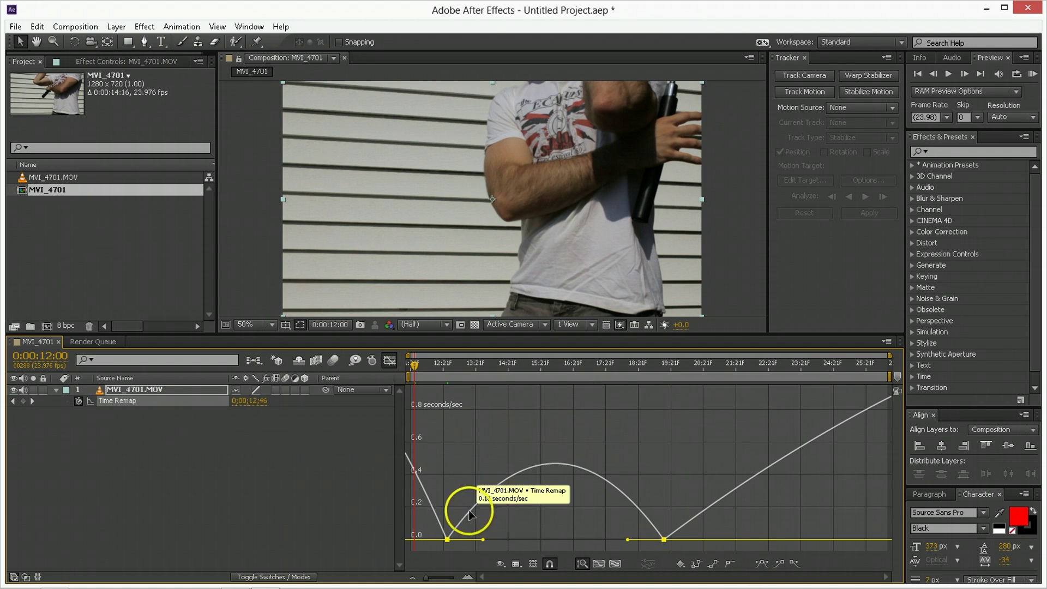
{"action": "mouse_move", "coordinate": [445, 541]}
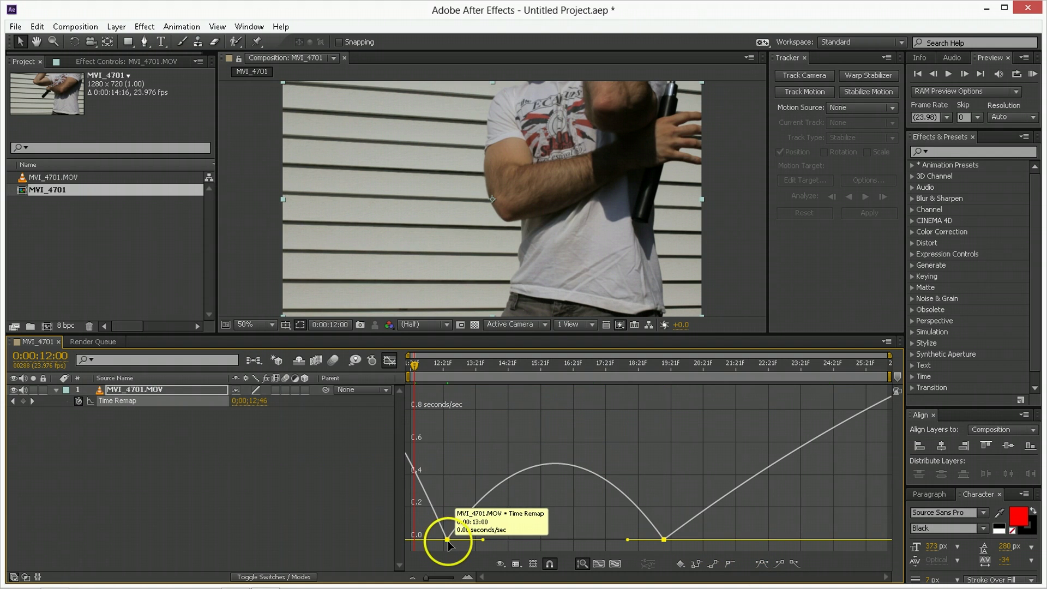
{"action": "left_click", "coordinate": [500, 531]}
{"action": "left_click_drag", "start_coordinate": [447, 536], "coordinate": [453, 437]}
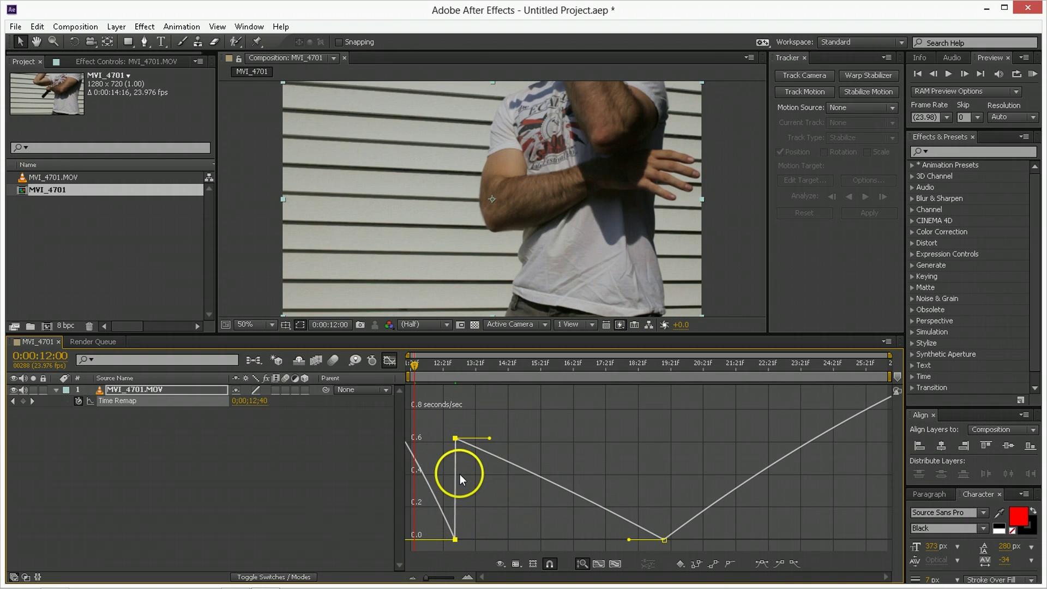
{"action": "key", "text": "ctrl+z"}
- Set the 13:00 keyframe's velocity to 1 seconds/sec
{"action": "double_click", "coordinate": [447, 539]}
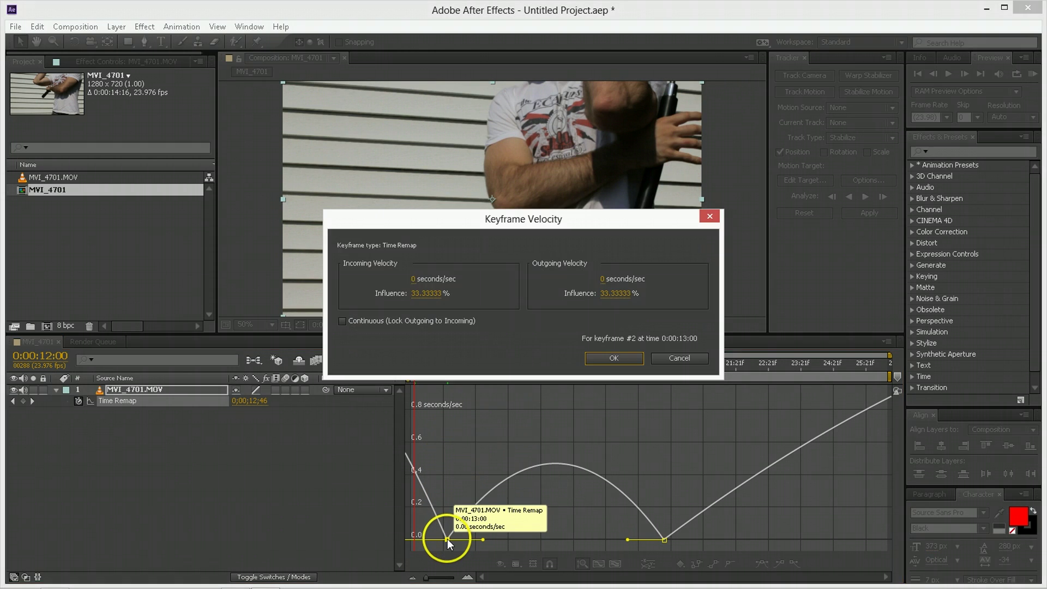
{"action": "left_click", "coordinate": [414, 278]}
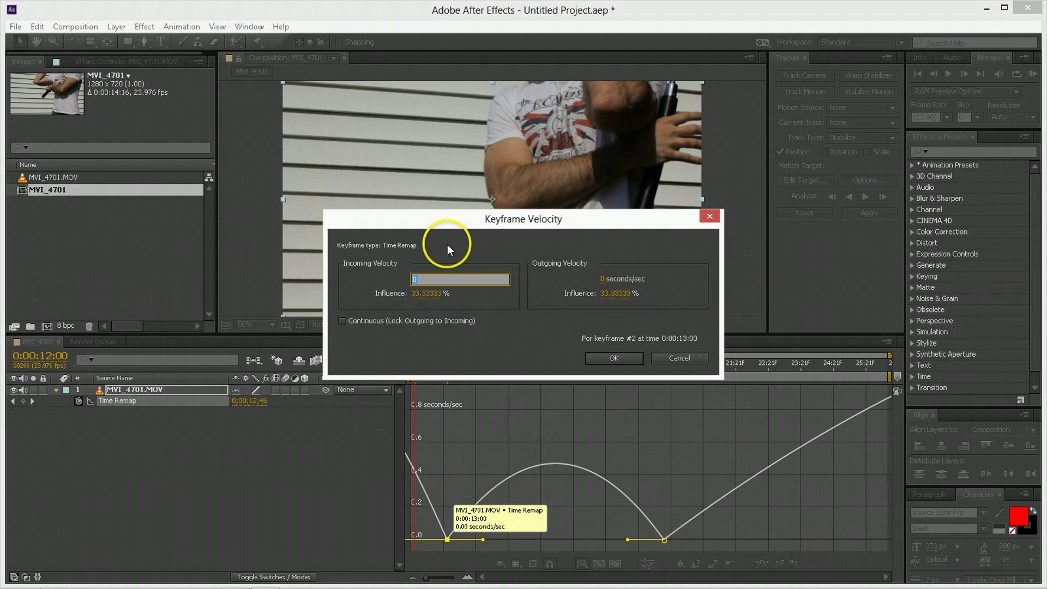
{"action": "type", "text": "1"}
{"action": "key", "text": "Tab"}
{"action": "key", "text": "Tab"}
{"action": "key", "text": "Return"}
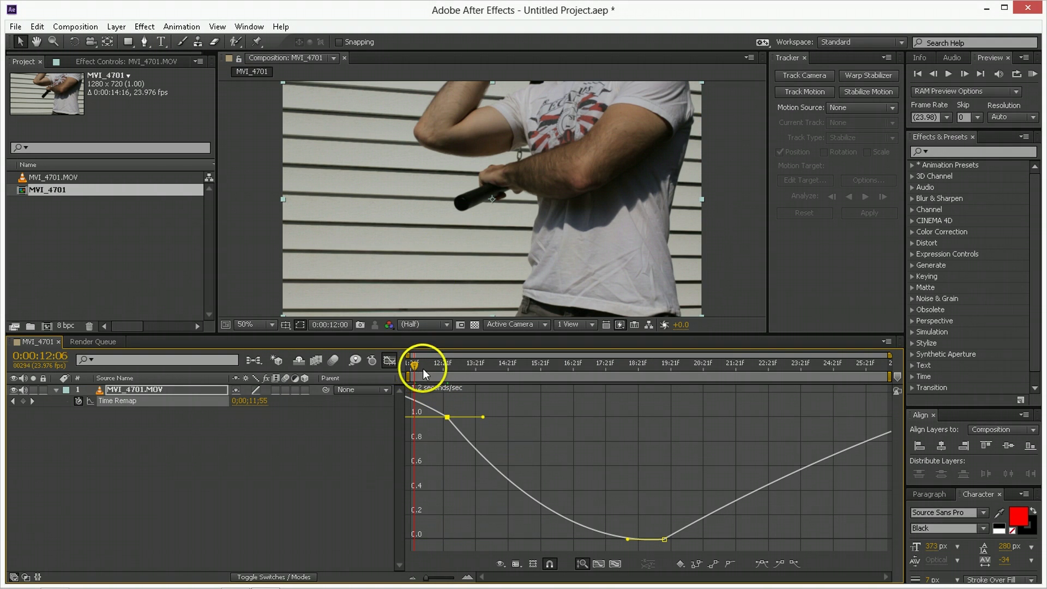
{"action": "left_click_drag", "start_coordinate": [423, 368], "coordinate": [467, 371]}
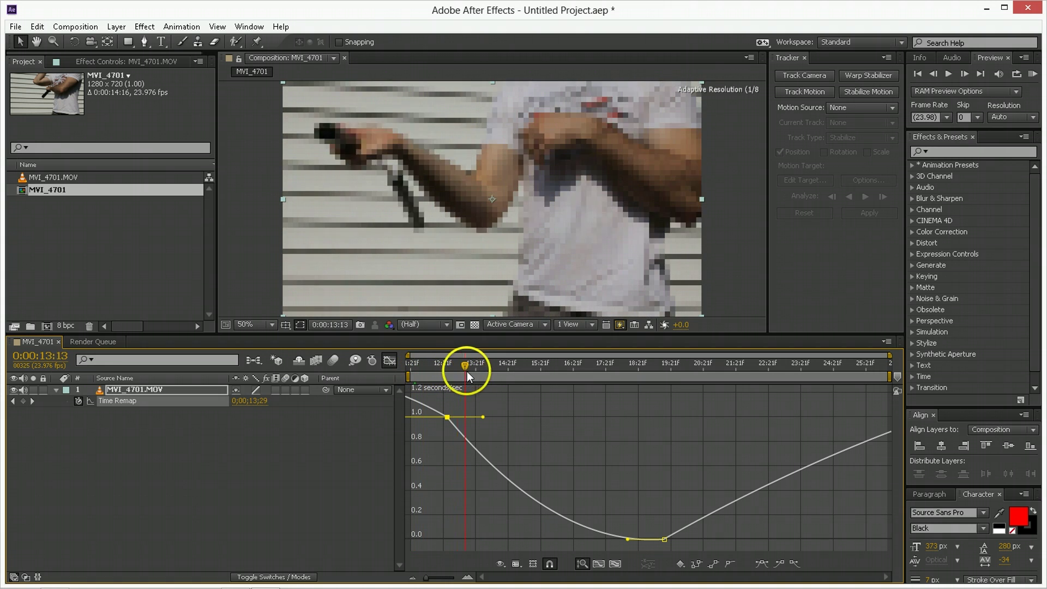
{"action": "double_click", "coordinate": [663, 540]}
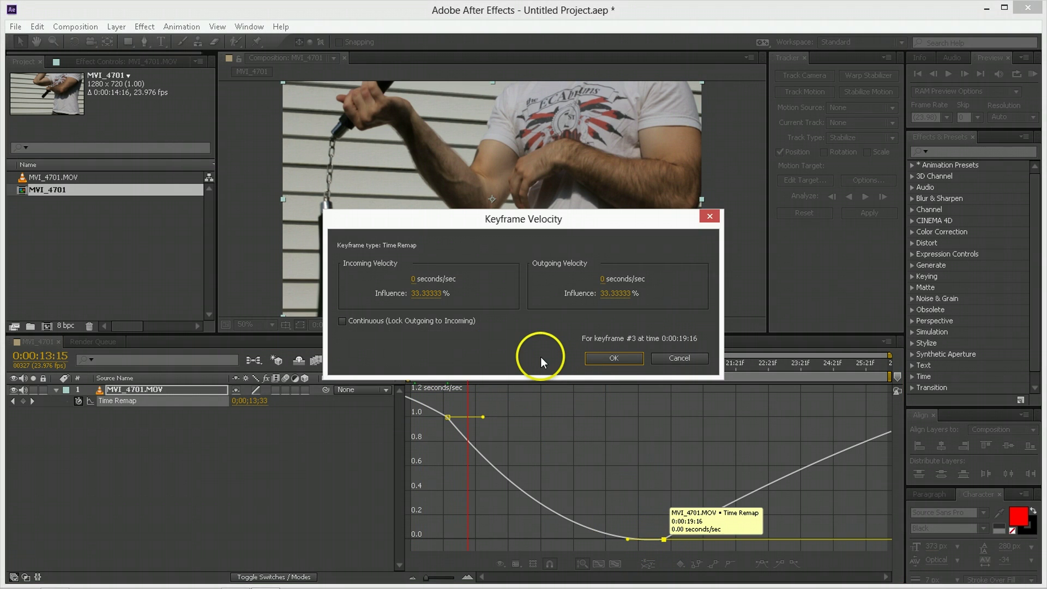
{"action": "key", "text": "Return"}
- Add a speed keyframe at 14:22 with 0.4 seconds/sec incoming and outgoing velocity
{"action": "left_click_drag", "start_coordinate": [549, 363], "coordinate": [509, 374]}
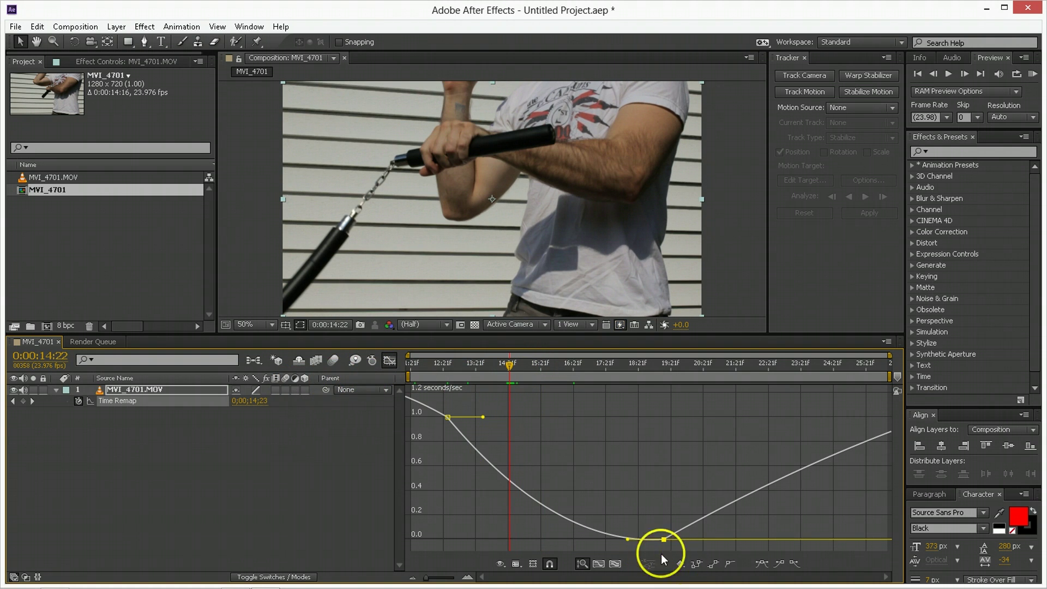
{"action": "left_click", "coordinate": [23, 401]}
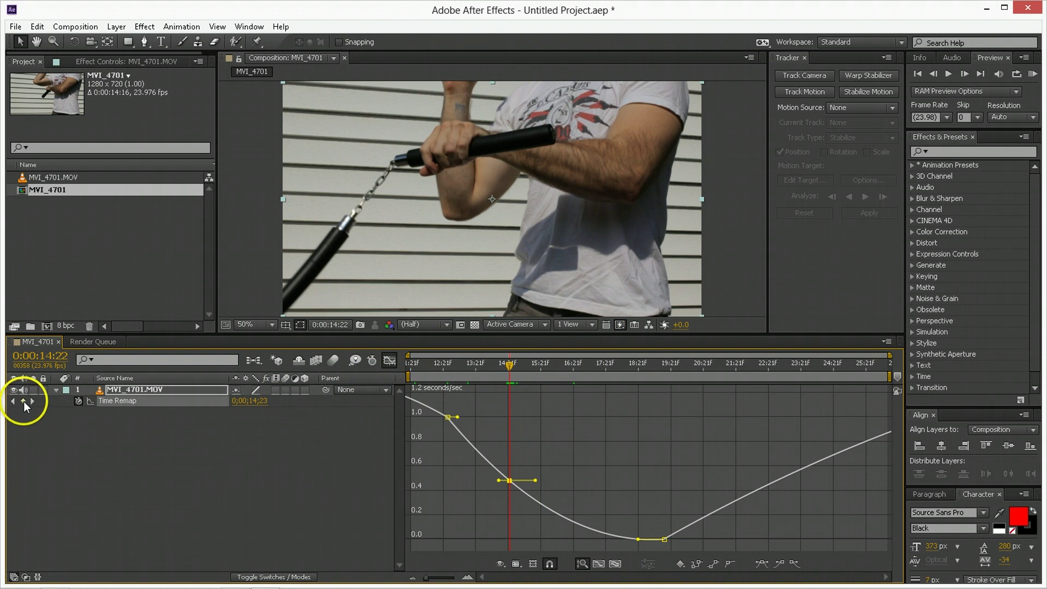
{"action": "double_click", "coordinate": [510, 480]}
{"action": "double_click", "coordinate": [428, 279]}
{"action": "type", "text": "0.4"}
{"action": "key", "text": "Tab"}
{"action": "type", "text": ".4"}
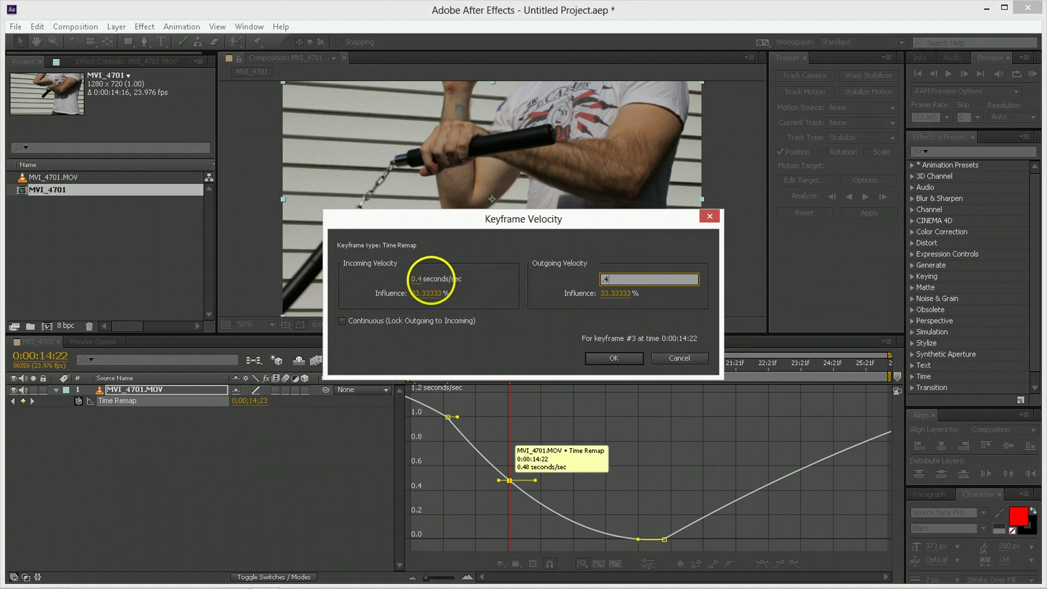
{"action": "key", "text": "Return"}
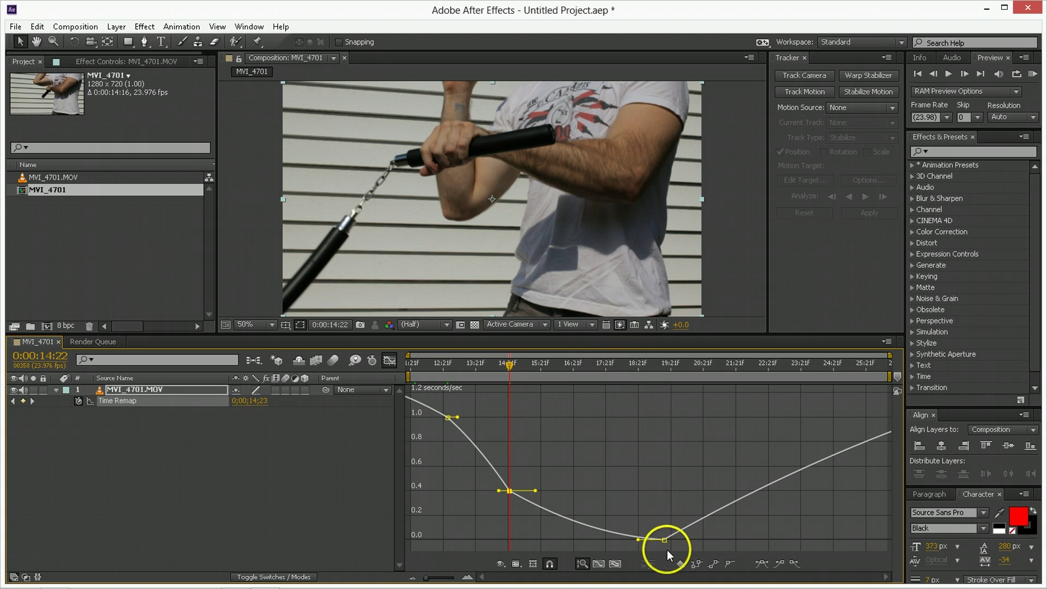
- Set the 19:16 keyframe's incoming and outgoing velocity to 1 seconds/sec
{"action": "double_click", "coordinate": [664, 540]}
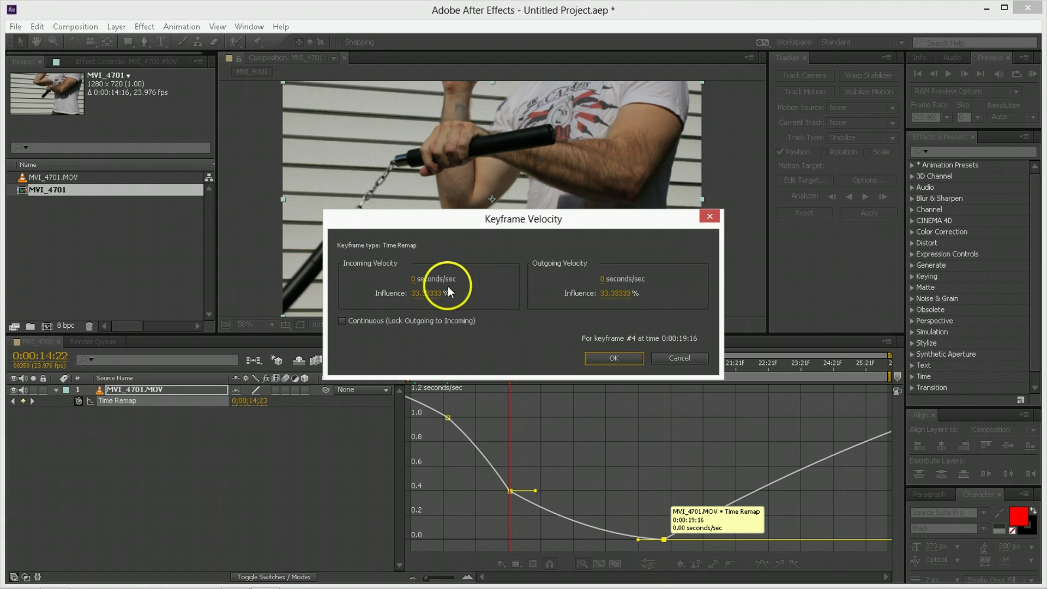
{"action": "left_click", "coordinate": [418, 268]}
{"action": "type", "text": "1"}
{"action": "key", "text": "Tab"}
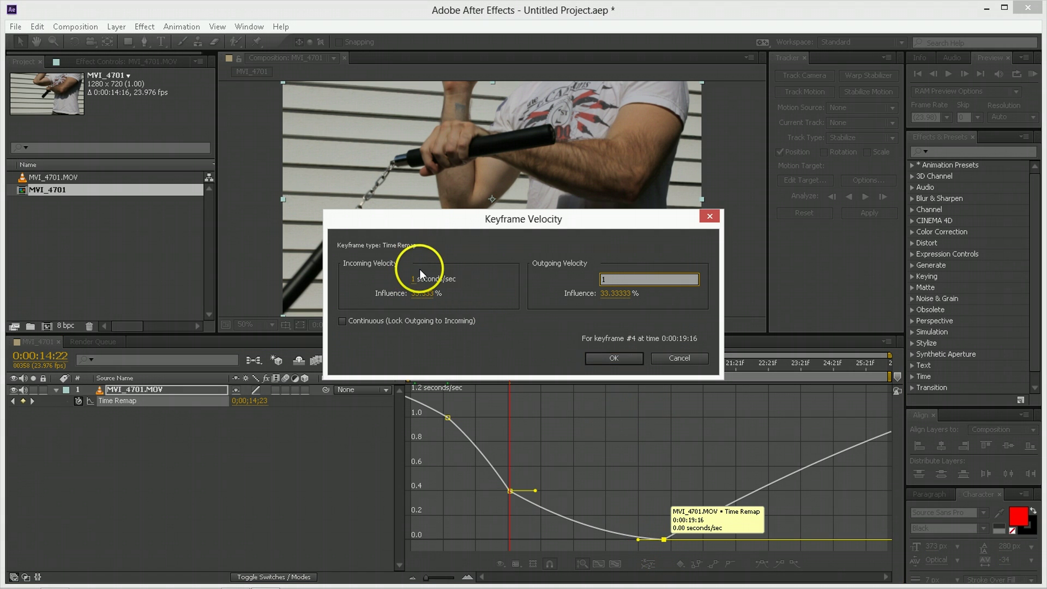
{"action": "type", "text": "1"}
{"action": "key", "text": "Return"}
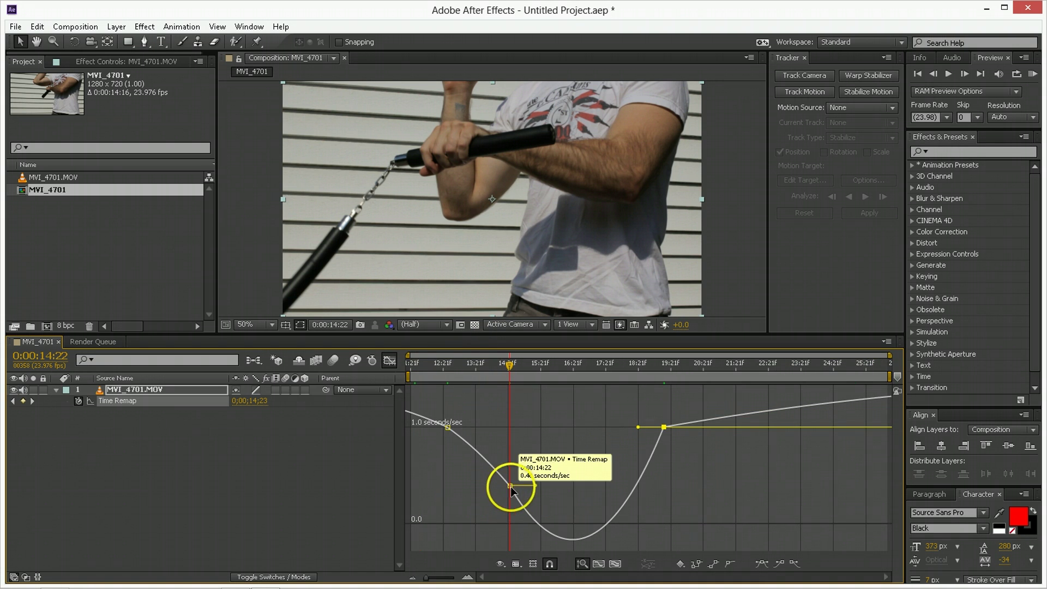
- Move the rising keyframe earlier to 18:09, lengthening the 14:22 ease and shortening the 17:21 ease
{"action": "left_click", "coordinate": [540, 524]}
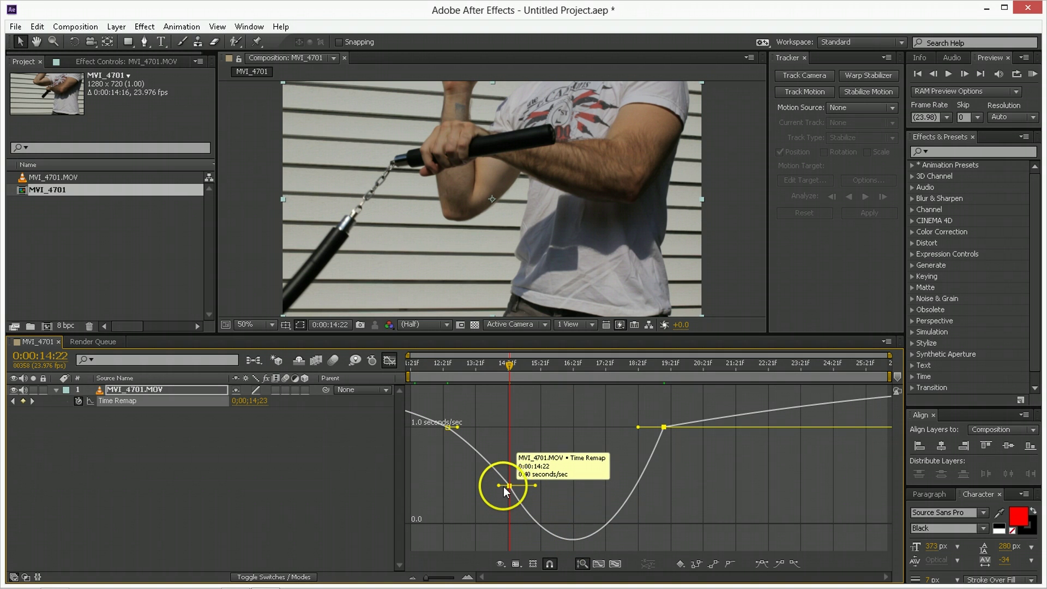
{"action": "mouse_move", "coordinate": [659, 428]}
{"action": "left_mouse_down"}
{"action": "mouse_move", "coordinate": [689, 428]}
{"action": "mouse_move", "coordinate": [654, 427]}
{"action": "mouse_move", "coordinate": [663, 428]}
{"action": "left_mouse_up"}
{"action": "left_click", "coordinate": [684, 452]}
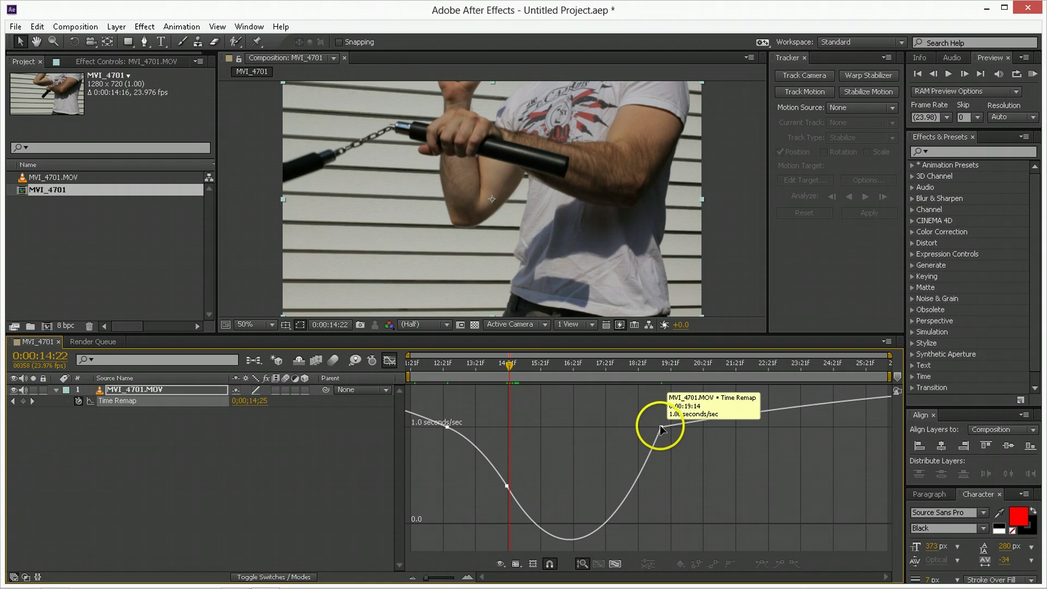
{"action": "left_click_drag", "start_coordinate": [660, 424], "coordinate": [621, 428]}
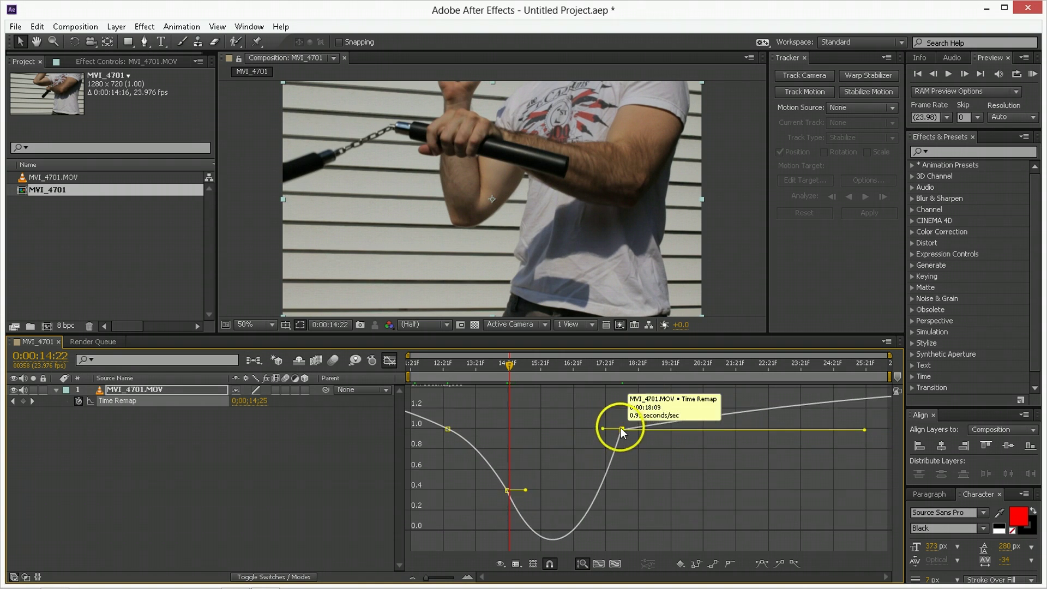
{"action": "mouse_move", "coordinate": [527, 489]}
{"action": "left_mouse_down"}
{"action": "mouse_move", "coordinate": [571, 494]}
{"action": "mouse_move", "coordinate": [576, 483]}
{"action": "mouse_move", "coordinate": [508, 487]}
{"action": "mouse_move", "coordinate": [522, 488]}
{"action": "left_mouse_up"}
{"action": "left_click_drag", "start_coordinate": [610, 429], "coordinate": [576, 434]}
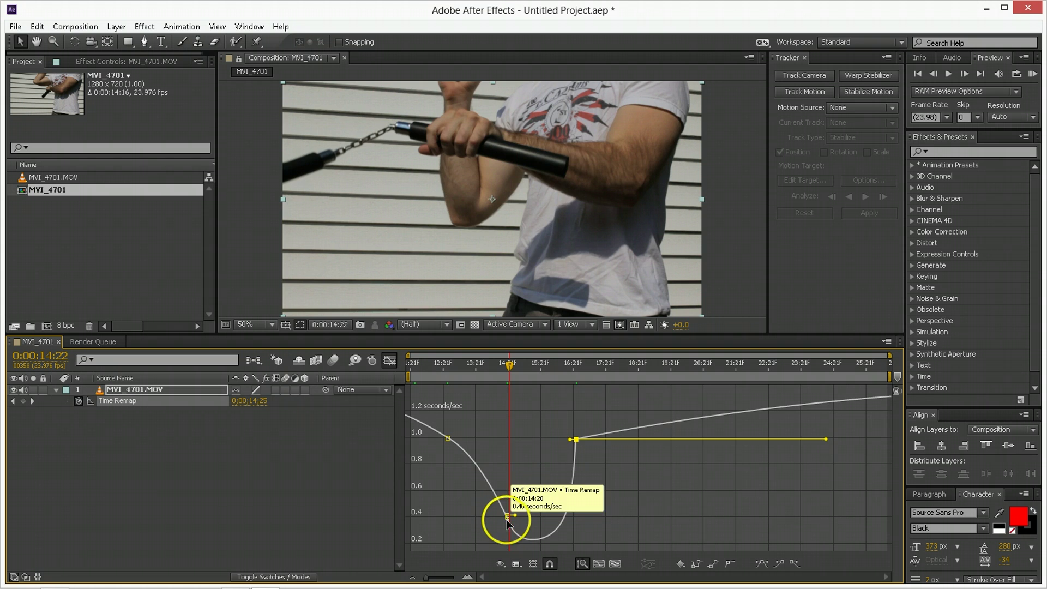
- Shift the slowest keyframe to 15:12, adjust its ease out, and preview from 12:16
{"action": "left_click_drag", "start_coordinate": [506, 516], "coordinate": [528, 518]}
{"action": "left_click_drag", "start_coordinate": [460, 444], "coordinate": [460, 446]}
{"action": "left_click", "coordinate": [575, 446]}
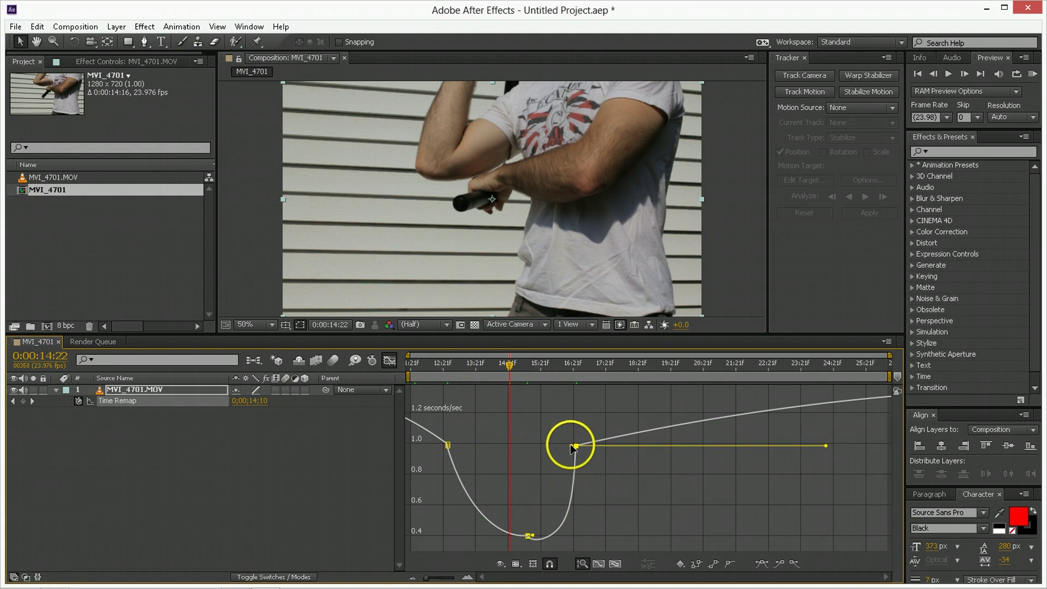
{"action": "left_click", "coordinate": [436, 370]}
{"action": "key", "text": "space"}
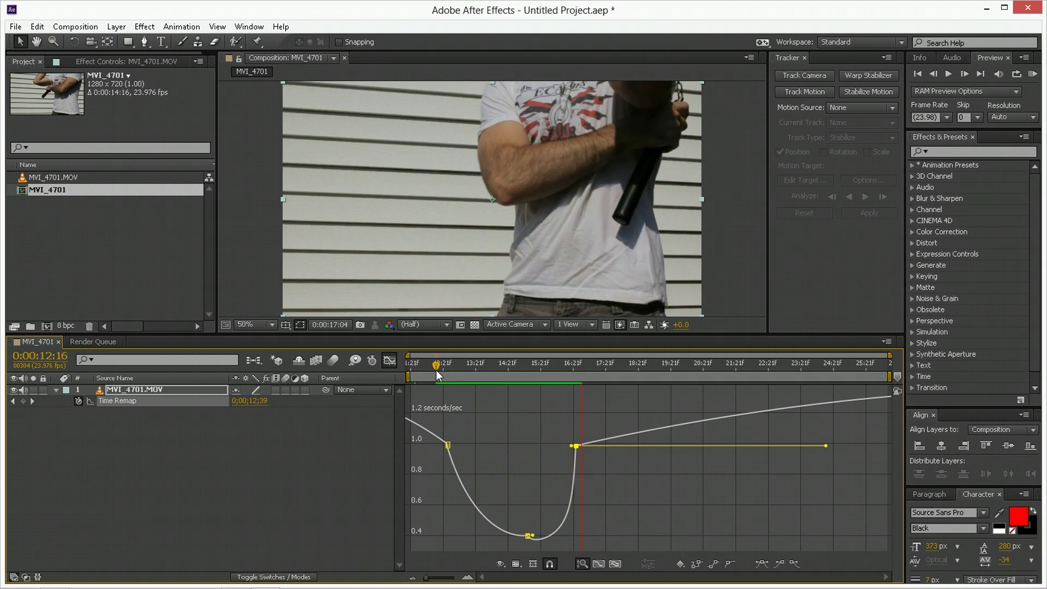
- Review the footage around 17:23–19:00, then add a speed keyframe at 18:16
{"action": "left_click", "coordinate": [683, 483]}
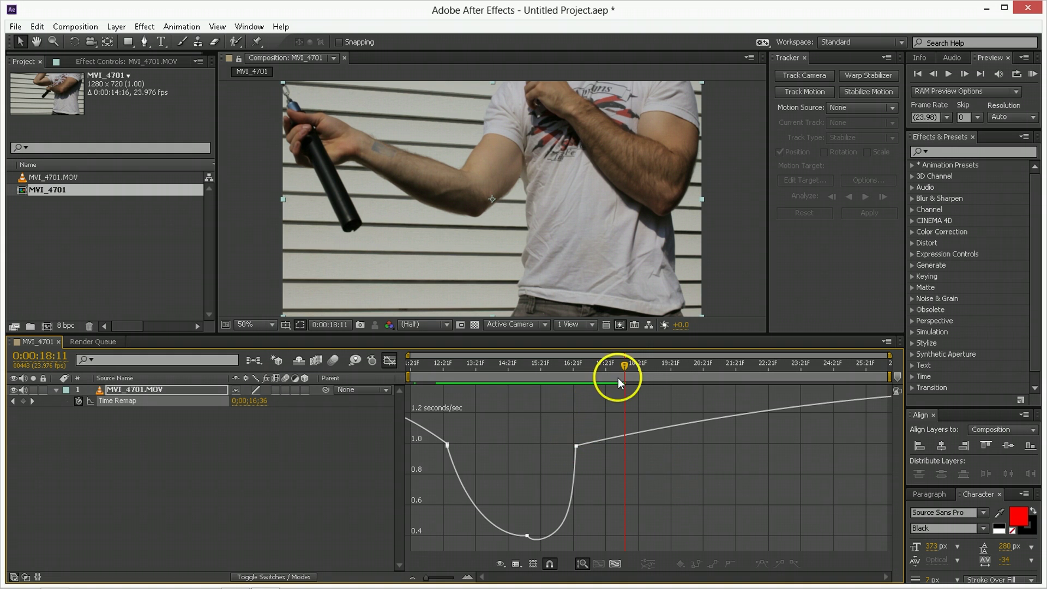
{"action": "left_click_drag", "start_coordinate": [618, 379], "coordinate": [646, 372]}
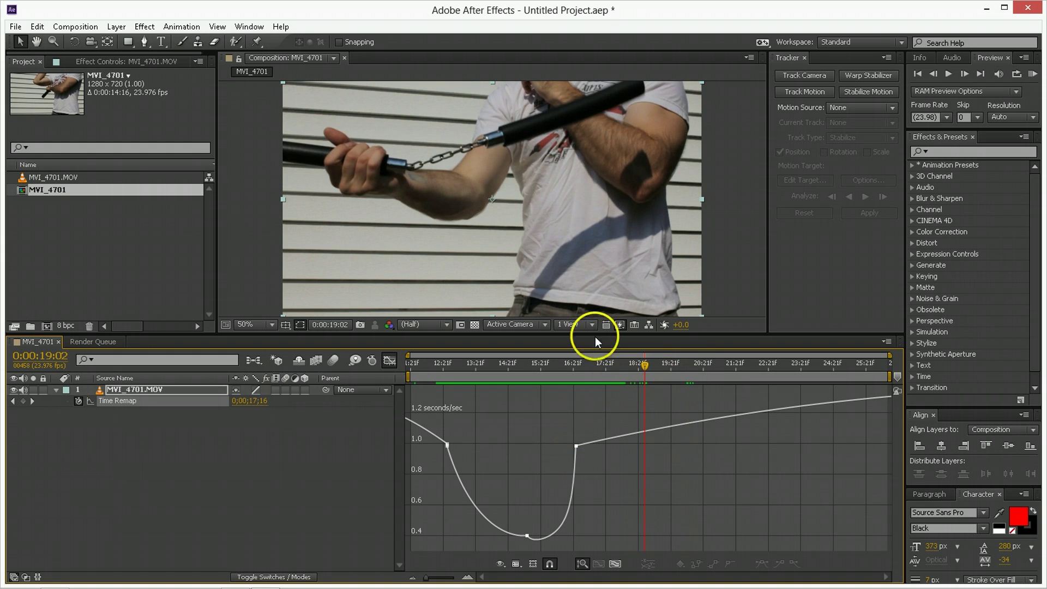
{"action": "mouse_move", "coordinate": [617, 369]}
{"action": "left_mouse_down"}
{"action": "mouse_move", "coordinate": [609, 369]}
{"action": "mouse_move", "coordinate": [632, 368]}
{"action": "left_mouse_up"}
{"action": "key", "text": "space"}
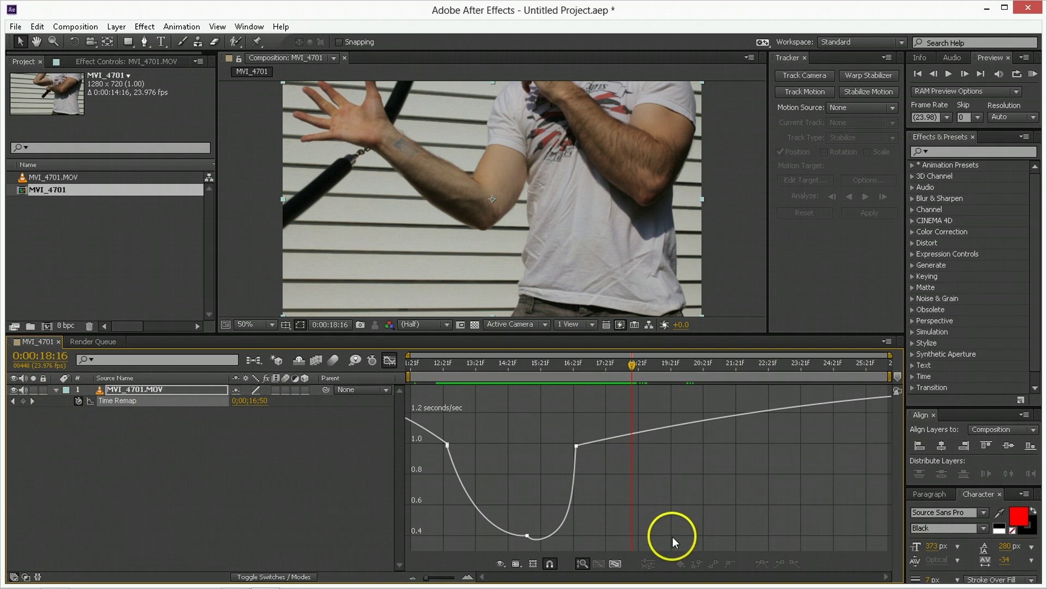
{"action": "left_click", "coordinate": [21, 402]}
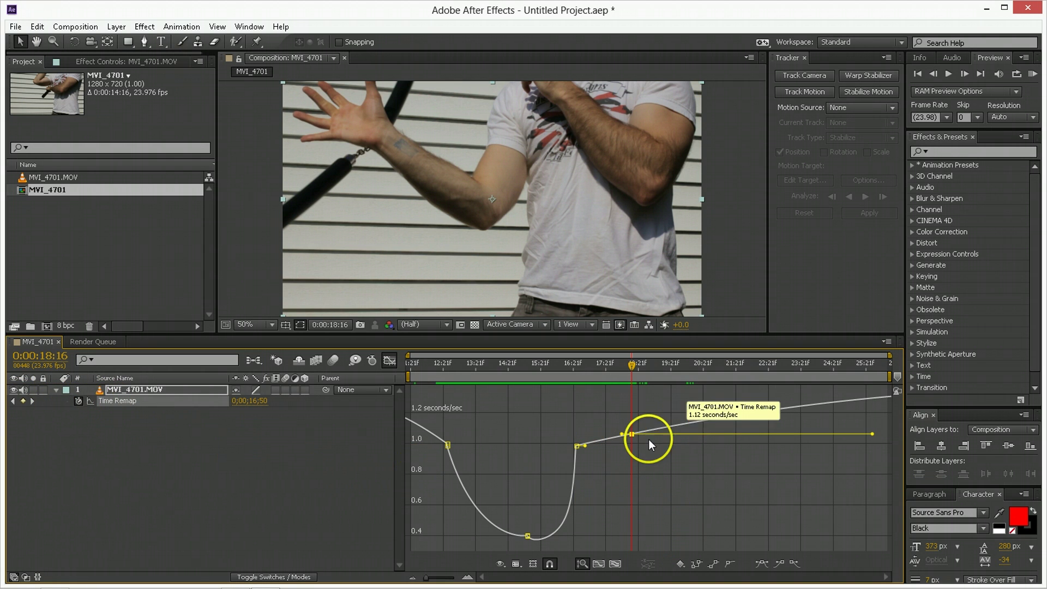
- Set the 18:16 keyframe's incoming and outgoing velocity to 0.36 seconds/sec
{"action": "double_click", "coordinate": [632, 435]}
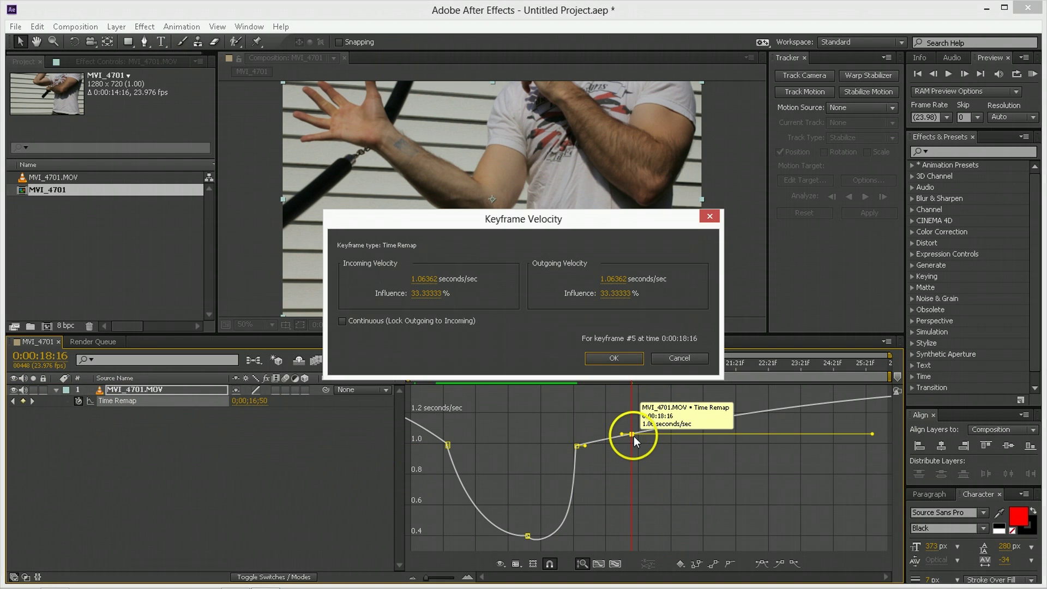
{"action": "left_click", "coordinate": [430, 279]}
{"action": "type", "text": "0.36"}
{"action": "key", "text": "Tab"}
{"action": "key", "text": "Tab"}
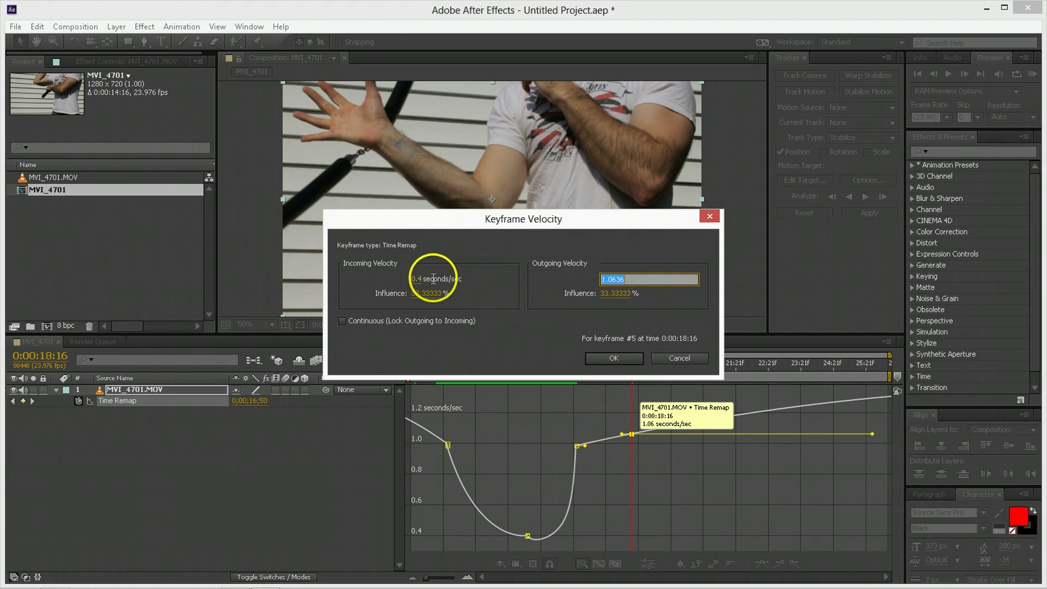
{"action": "type", "text": "0.36"}
{"action": "key", "text": "Return"}
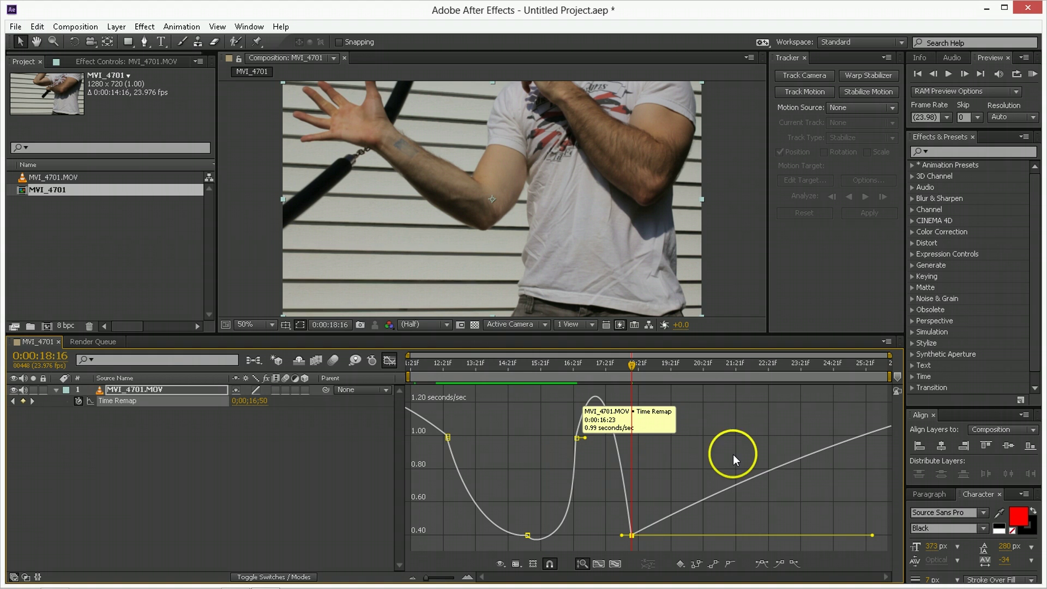
- Add a keyframe at 22:19 with incoming and outgoing velocity of 1 second/sec
{"action": "left_click_drag", "start_coordinate": [685, 369], "coordinate": [765, 375]}
{"action": "left_click", "coordinate": [23, 401]}
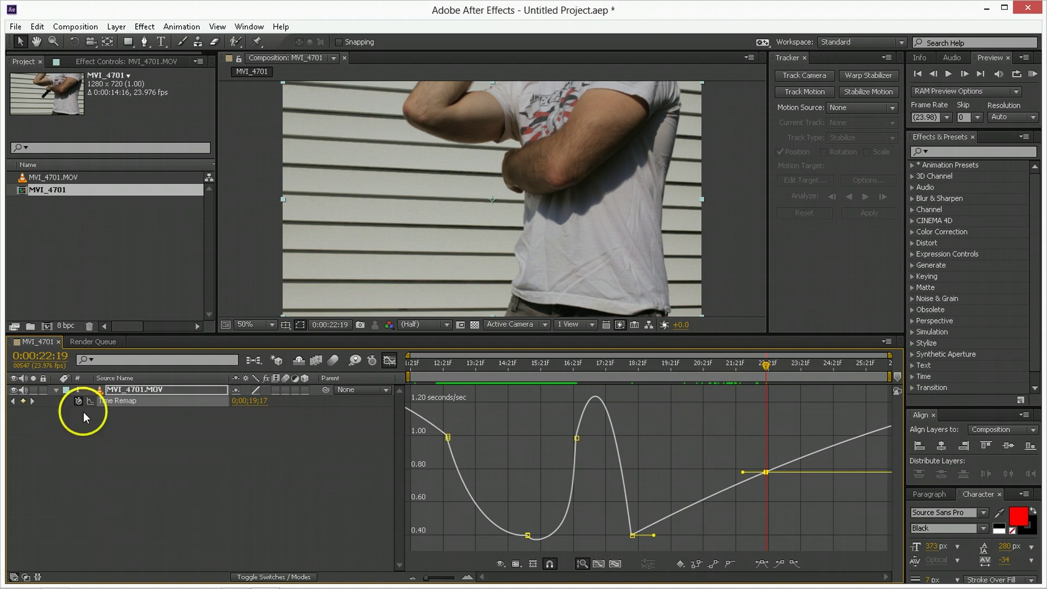
{"action": "double_click", "coordinate": [764, 472]}
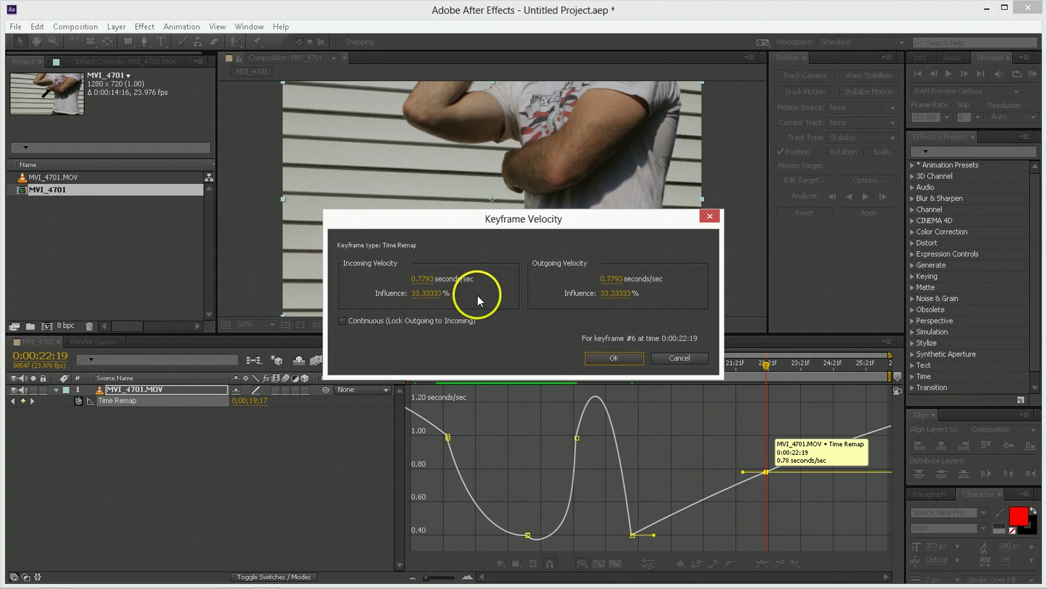
{"action": "double_click", "coordinate": [434, 278]}
{"action": "type", "text": "1"}
{"action": "key", "text": "Tab"}
{"action": "type", "text": "1"}
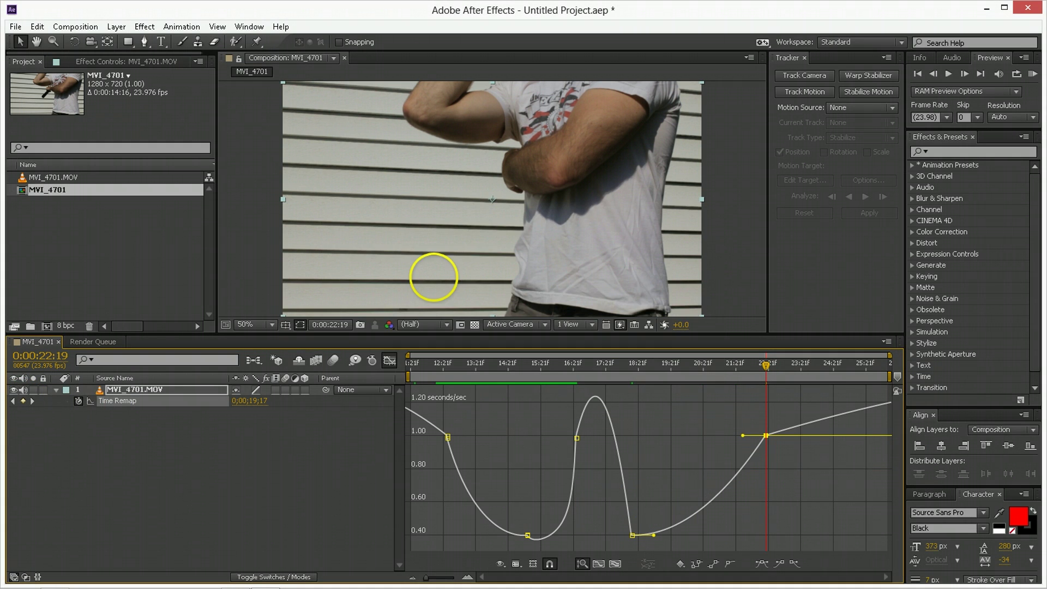
{"action": "key", "text": "Return"}
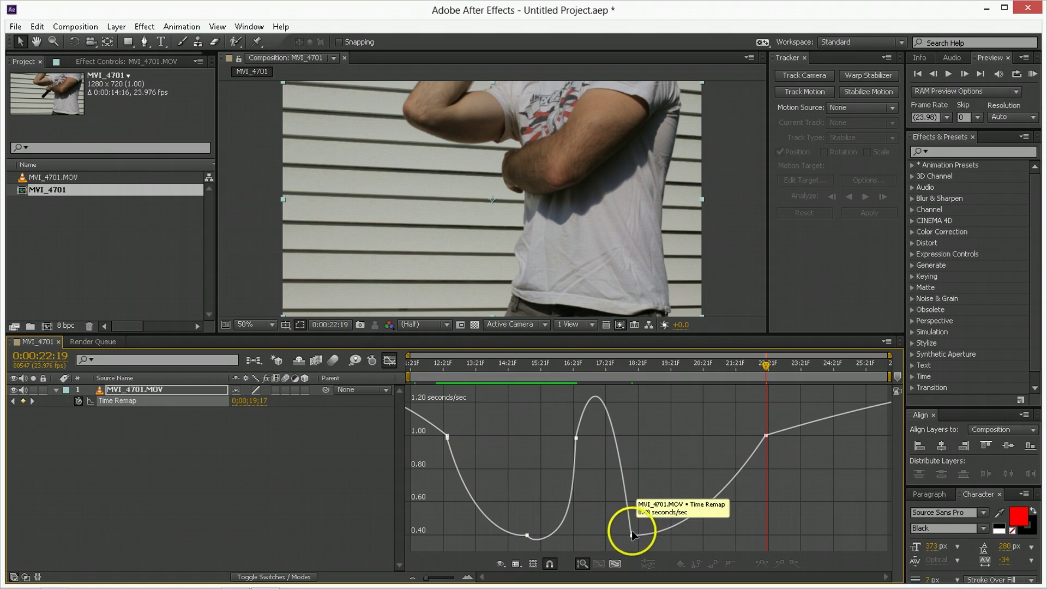
{"action": "left_click", "coordinate": [632, 534]}
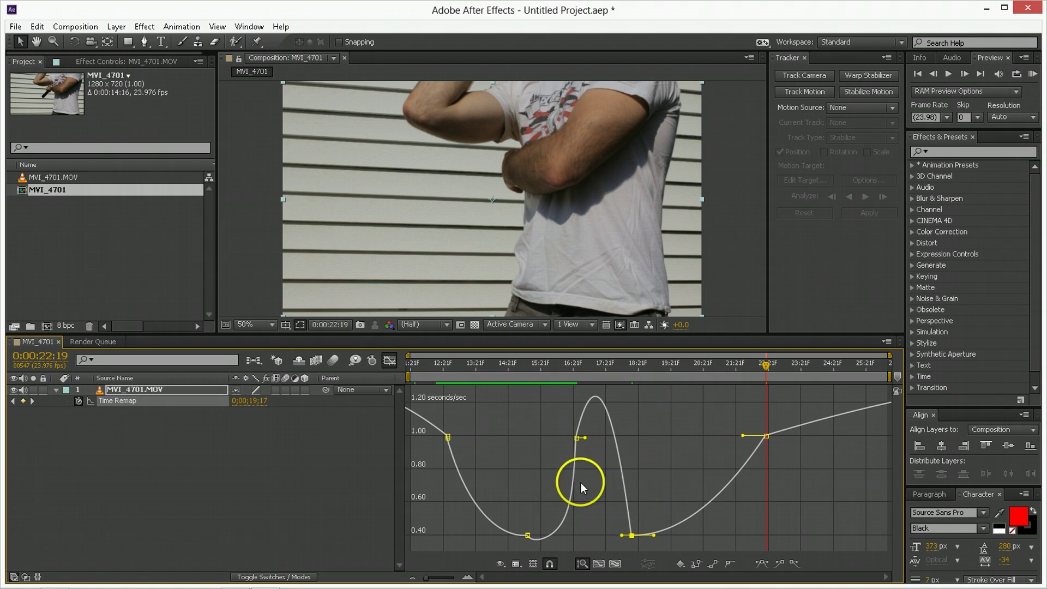
- Preview the spike from 16:23, then stretch the 18:16 keyframe's influence to heighten the peak
{"action": "left_click_drag", "start_coordinate": [666, 411], "coordinate": [575, 445]}
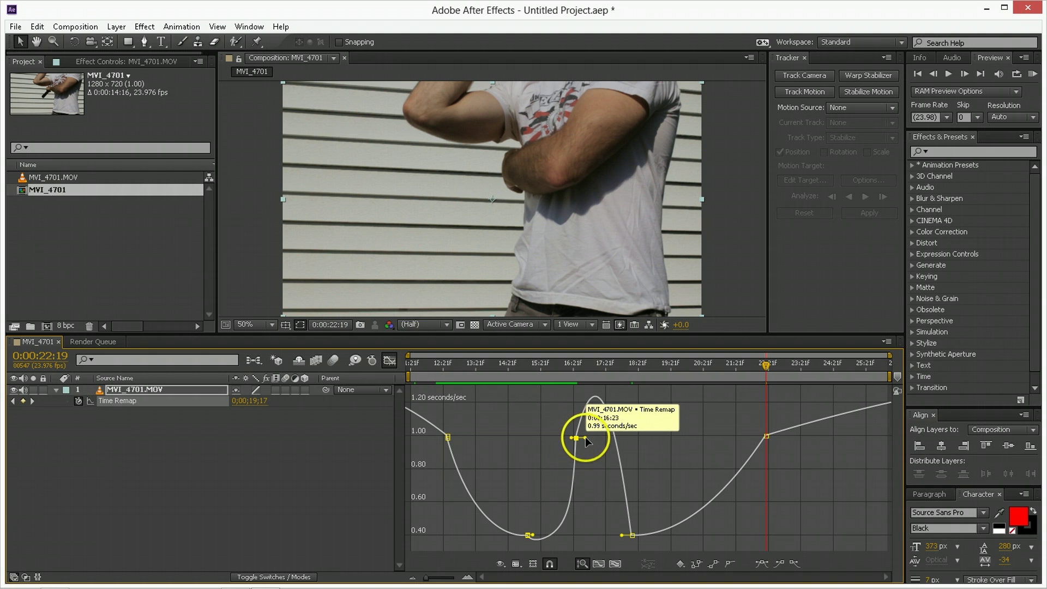
{"action": "left_click", "coordinate": [579, 376]}
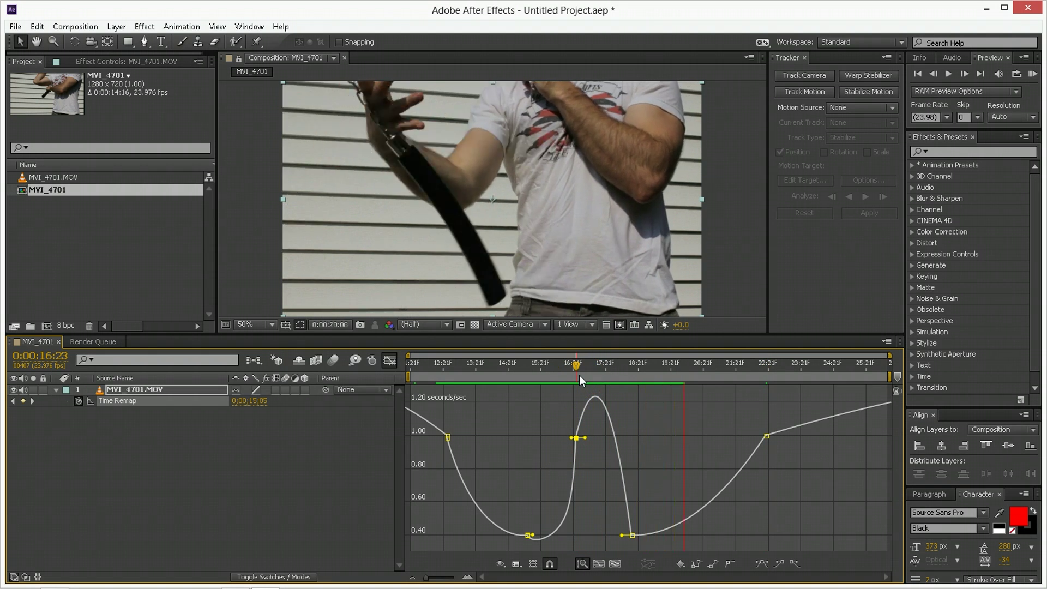
{"action": "left_click", "coordinate": [677, 557]}
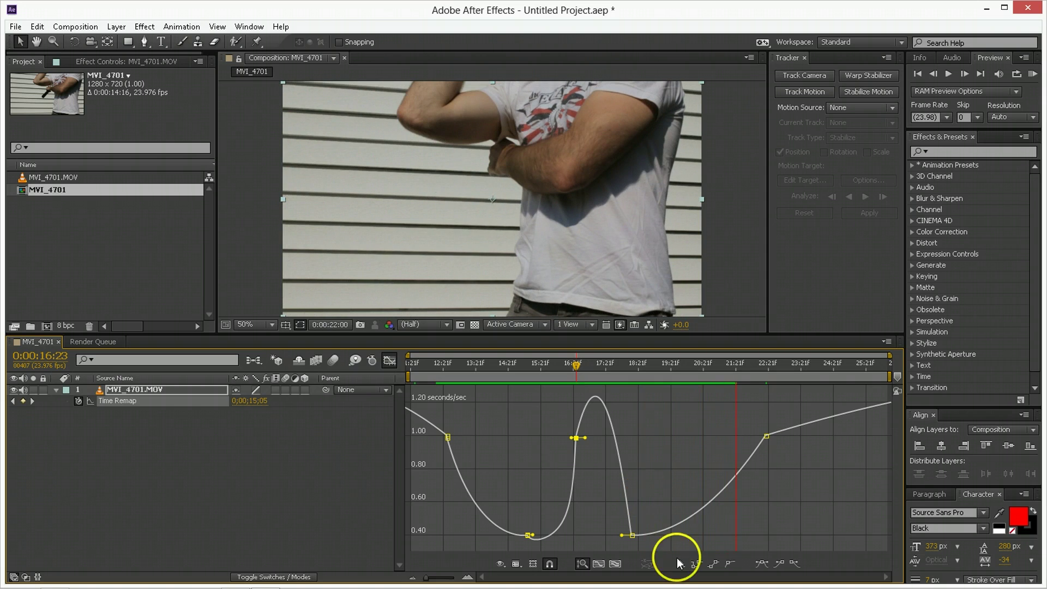
{"action": "left_click", "coordinate": [632, 535]}
{"action": "left_click_drag", "start_coordinate": [622, 535], "coordinate": [678, 538]}
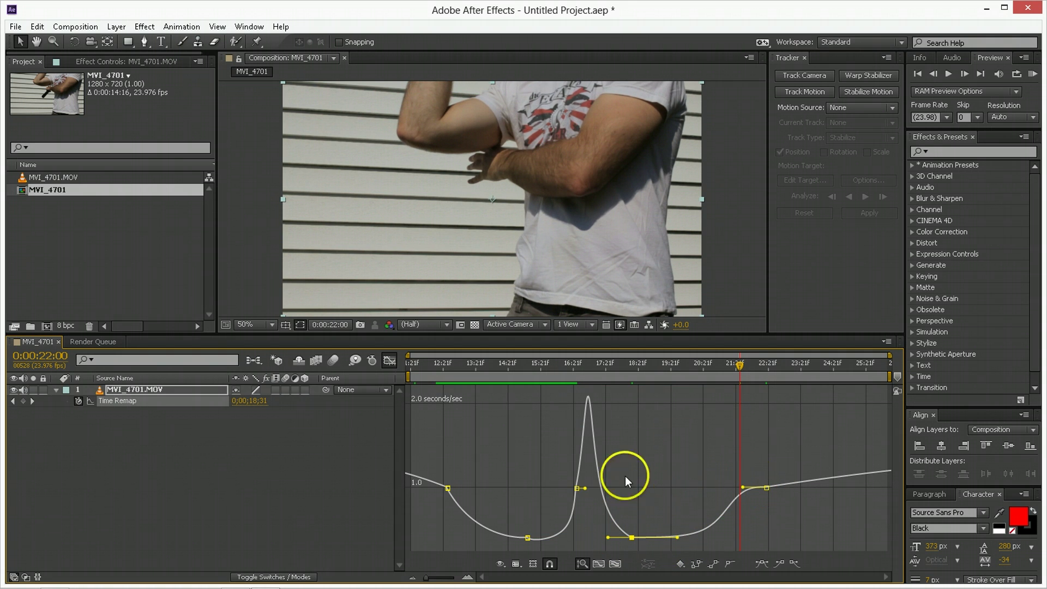
- Nudge the 16:23 keyframe's speed, ease the first valley keyframe rightward, and review until 22:09
{"action": "left_click", "coordinate": [576, 488]}
{"action": "left_click_drag", "start_coordinate": [572, 490], "coordinate": [568, 489]}
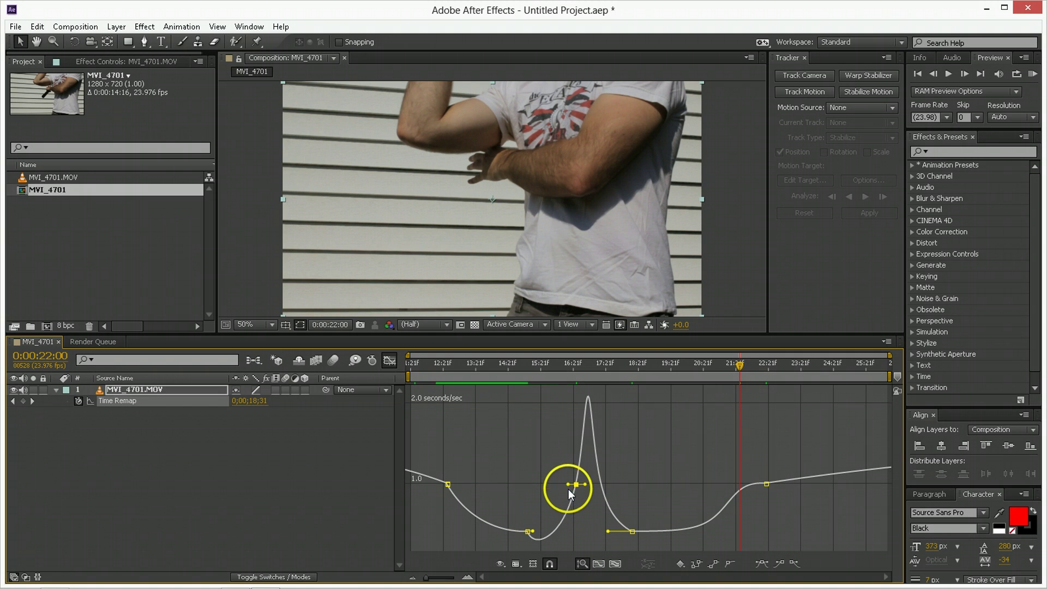
{"action": "left_click_drag", "start_coordinate": [528, 527], "coordinate": [542, 528]}
{"action": "left_click", "coordinate": [599, 518]}
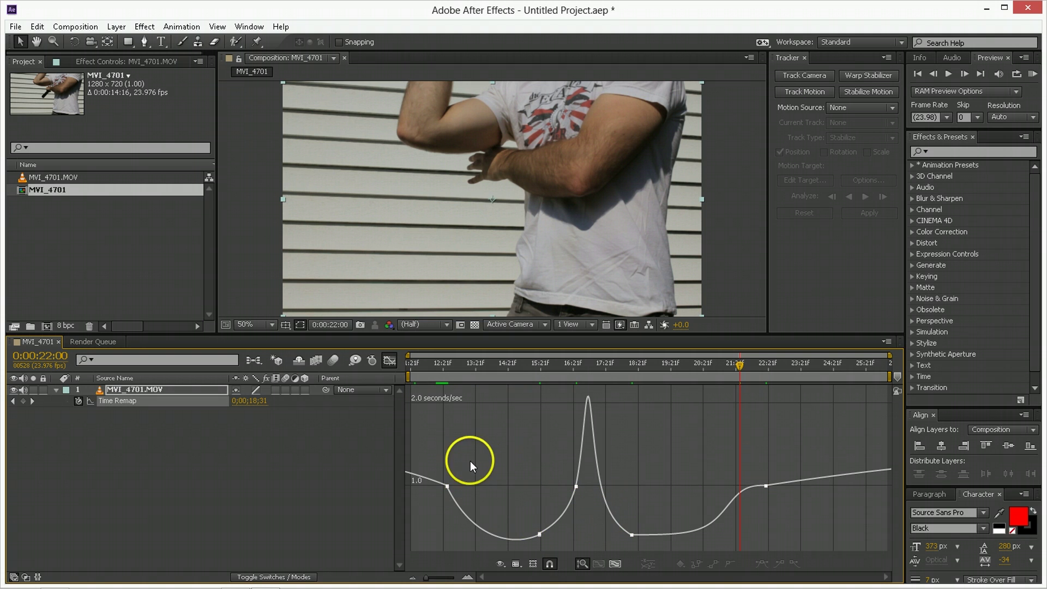
{"action": "left_click", "coordinate": [578, 372]}
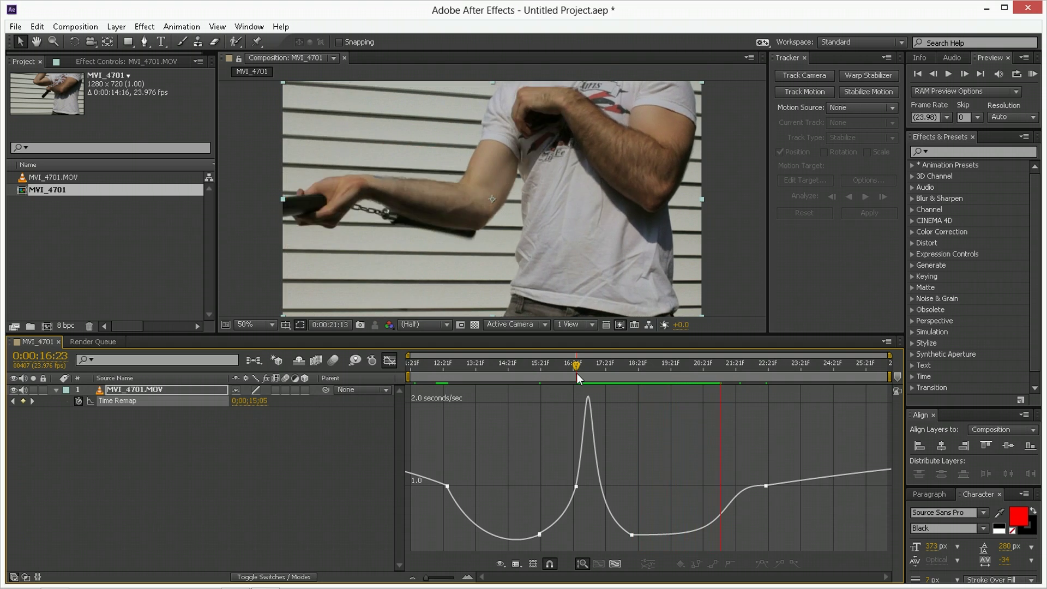
{"action": "left_click", "coordinate": [738, 391]}
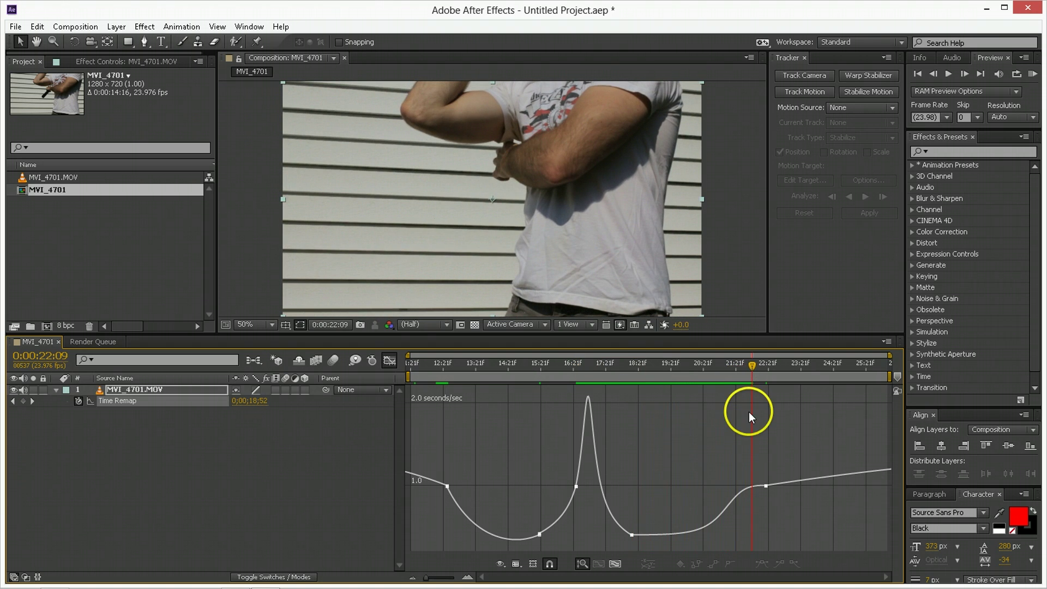
{"action": "left_click_drag", "start_coordinate": [619, 370], "coordinate": [756, 376]}
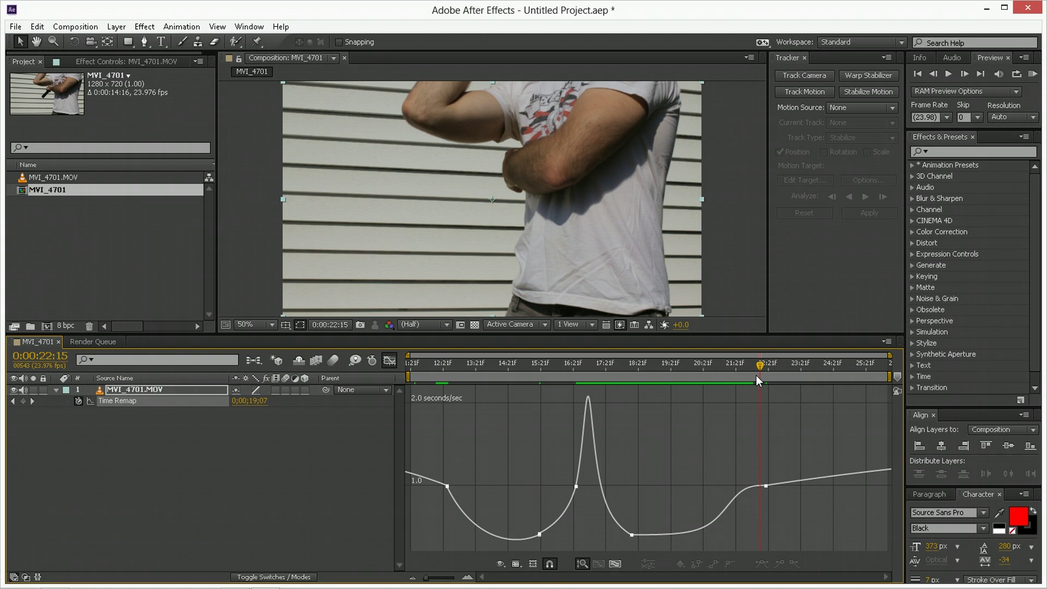
- Drag the 18:17 valley keyframe's speed lower to flatten it, then step frame by frame past 18:23
{"action": "left_click", "coordinate": [633, 376]}
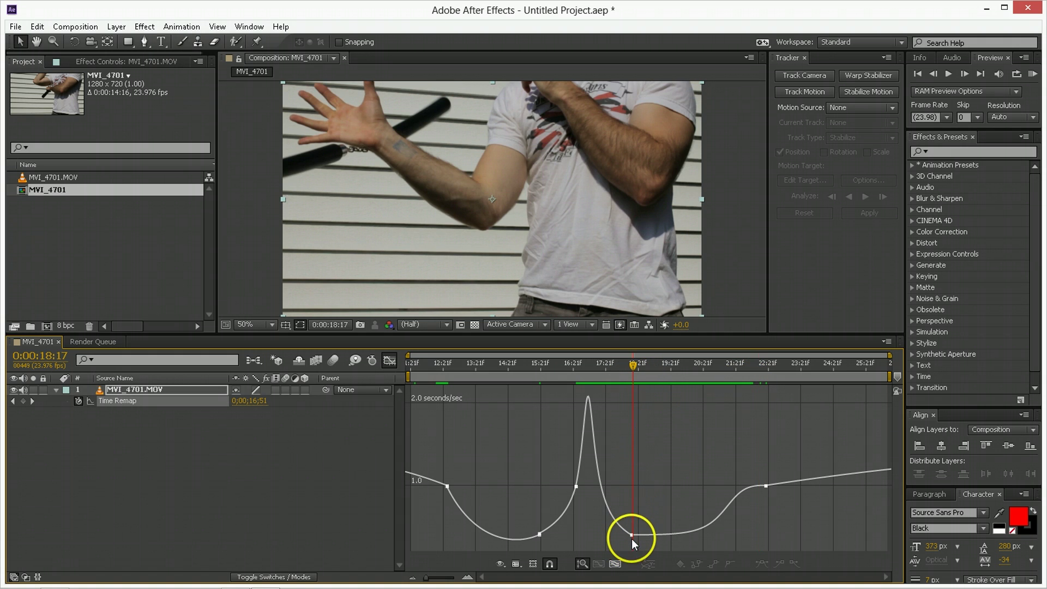
{"action": "mouse_move", "coordinate": [635, 535]}
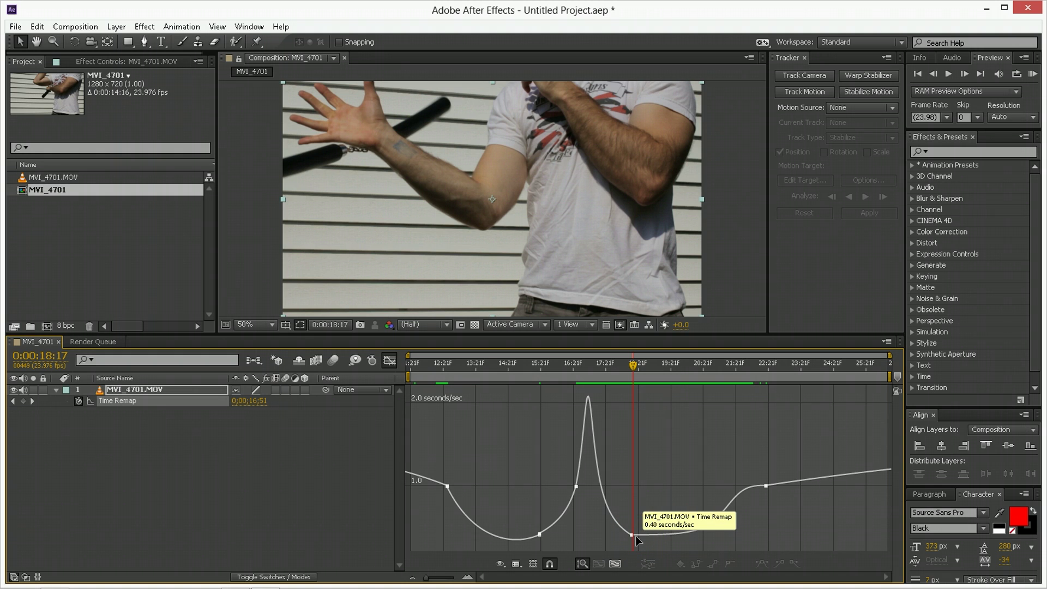
{"action": "left_click_drag", "start_coordinate": [633, 534], "coordinate": [699, 538]}
{"action": "mouse_move", "coordinate": [658, 538]}
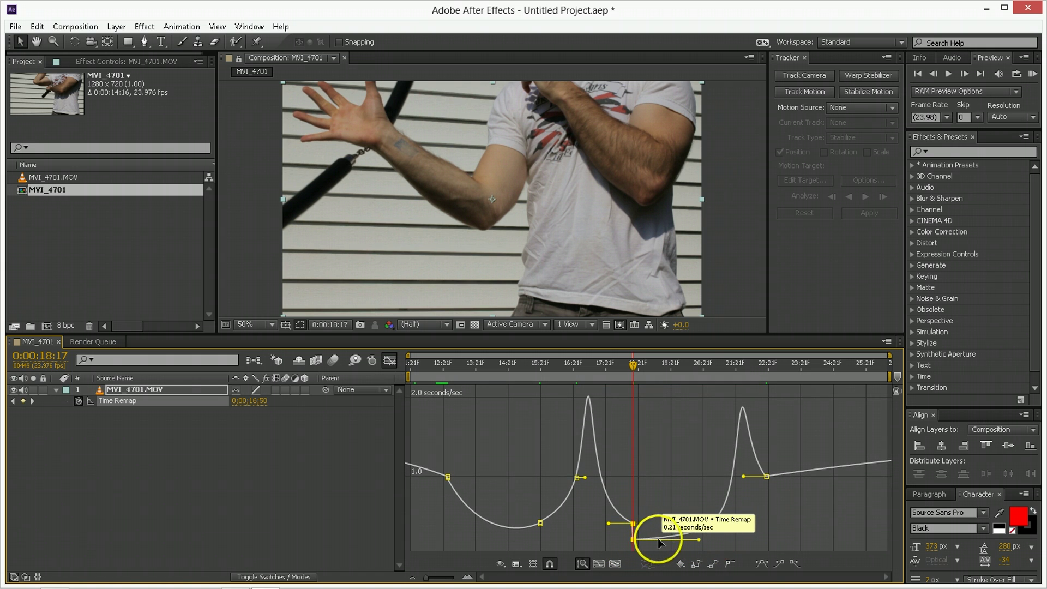
{"action": "left_click", "coordinate": [637, 369]}
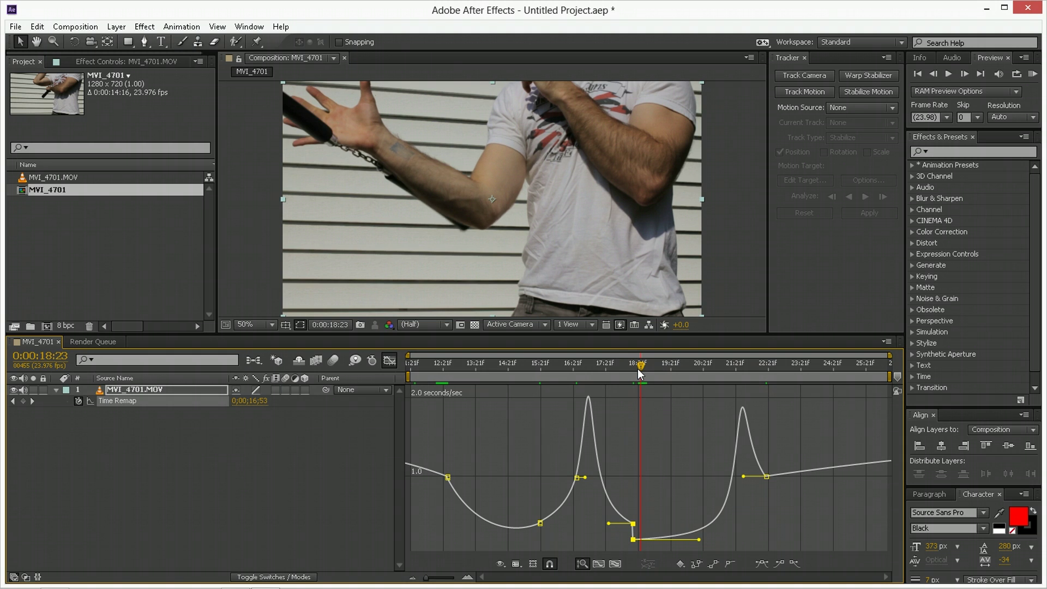
{"action": "key", "text": "Page_Down"}
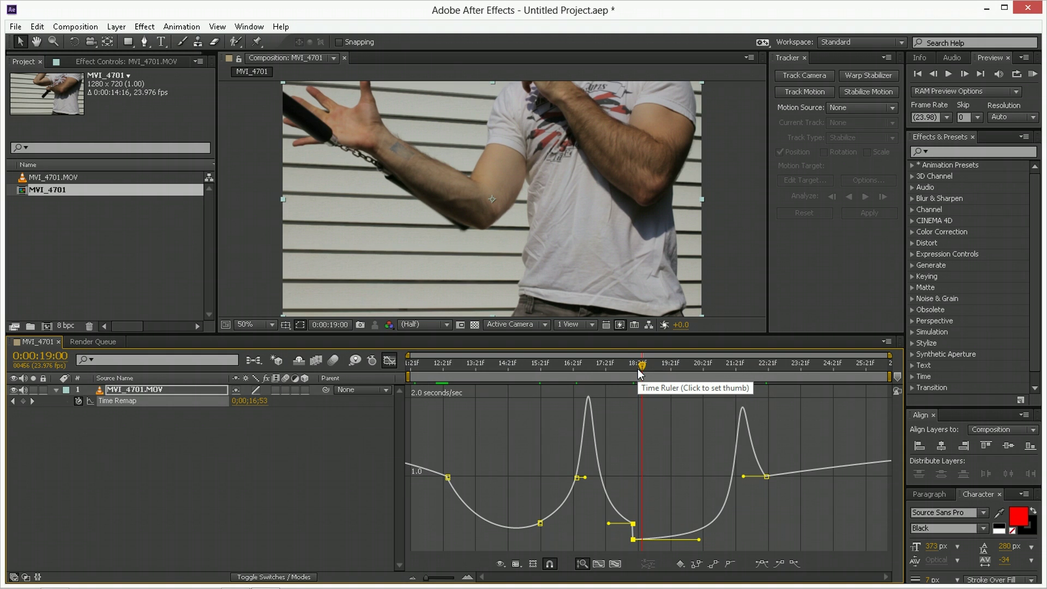
{"action": "key", "text": "Page_Down"}
{"action": "key", "text": "Page_Down"}
{"action": "key", "text": "Page_Down"}
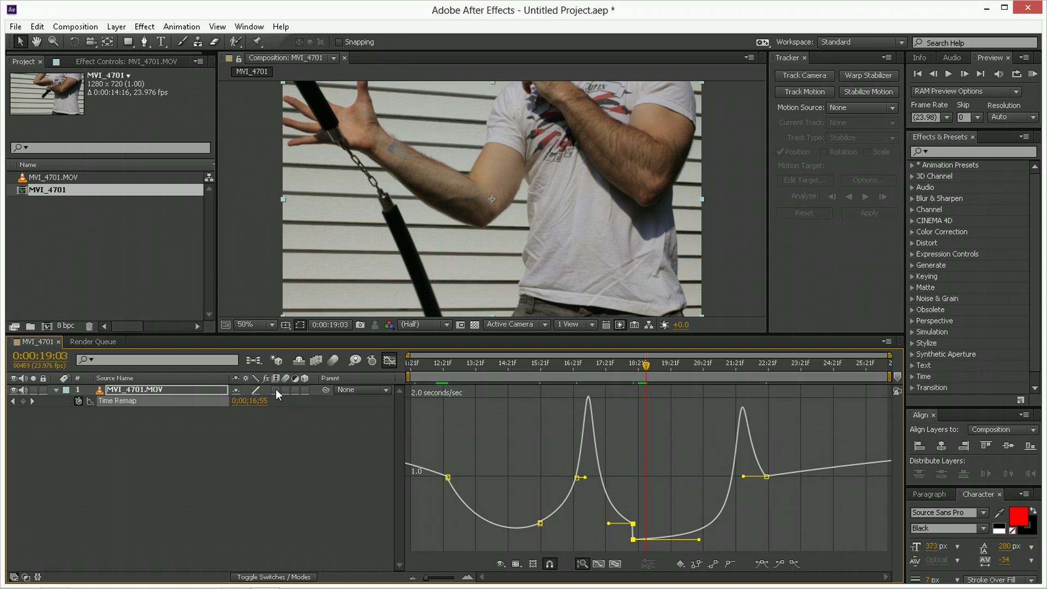
- Enable frame blending on the MVI_4701.MOV layer and composition, switching the layer's blending mode
{"action": "left_click", "coordinate": [277, 388]}
{"action": "left_click", "coordinate": [319, 361]}
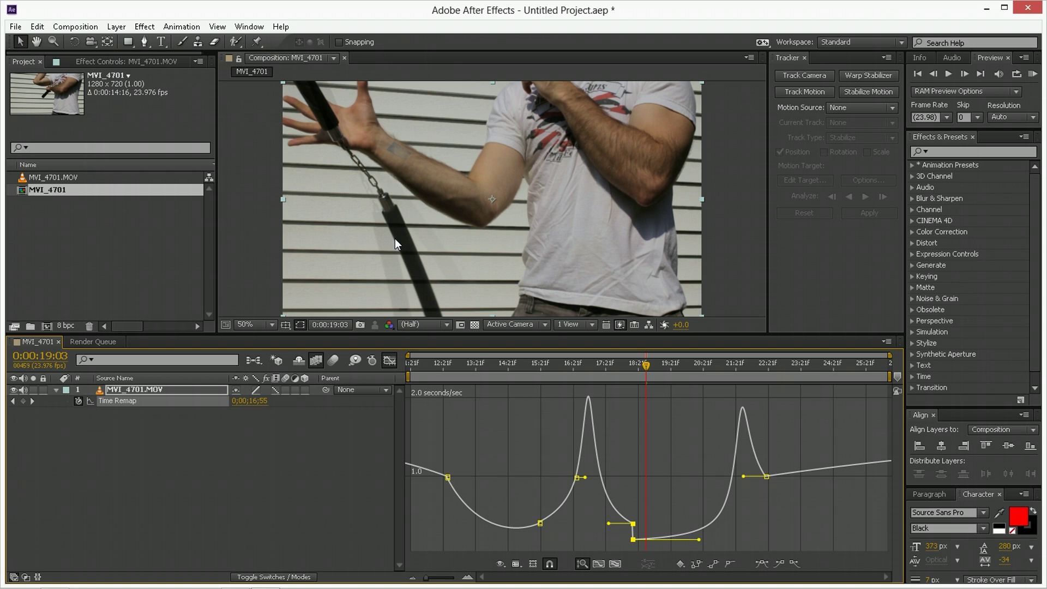
{"action": "left_click", "coordinate": [272, 390]}
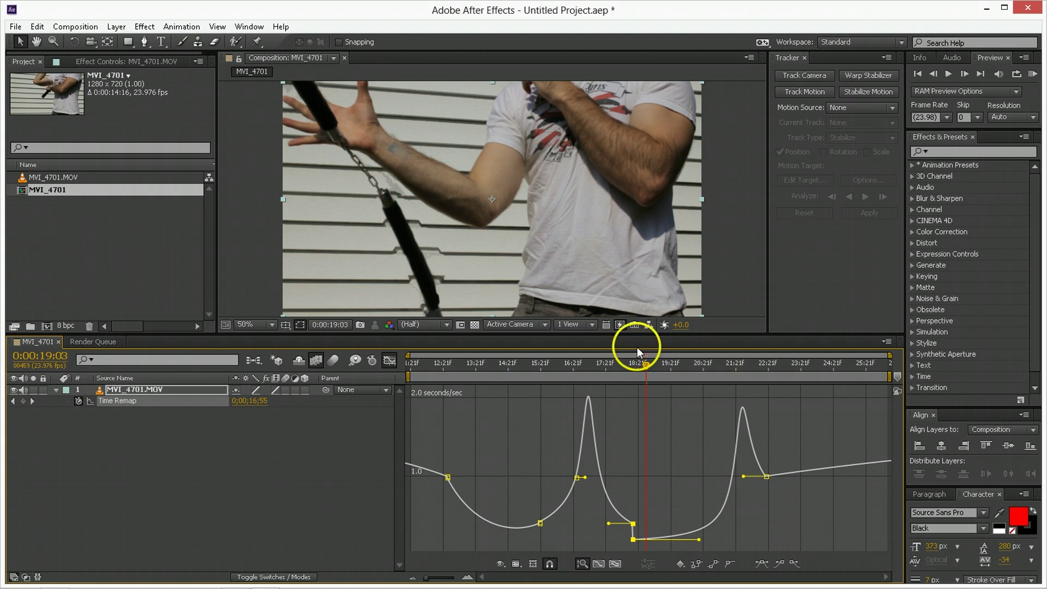
{"action": "left_click", "coordinate": [637, 365]}
- Review the blended frames back to 17:22, then switch the layer's frame blending off
{"action": "mouse_move", "coordinate": [636, 366]}
{"action": "left_mouse_down"}
{"action": "mouse_move", "coordinate": [579, 368]}
{"action": "mouse_move", "coordinate": [643, 368]}
{"action": "left_mouse_up"}
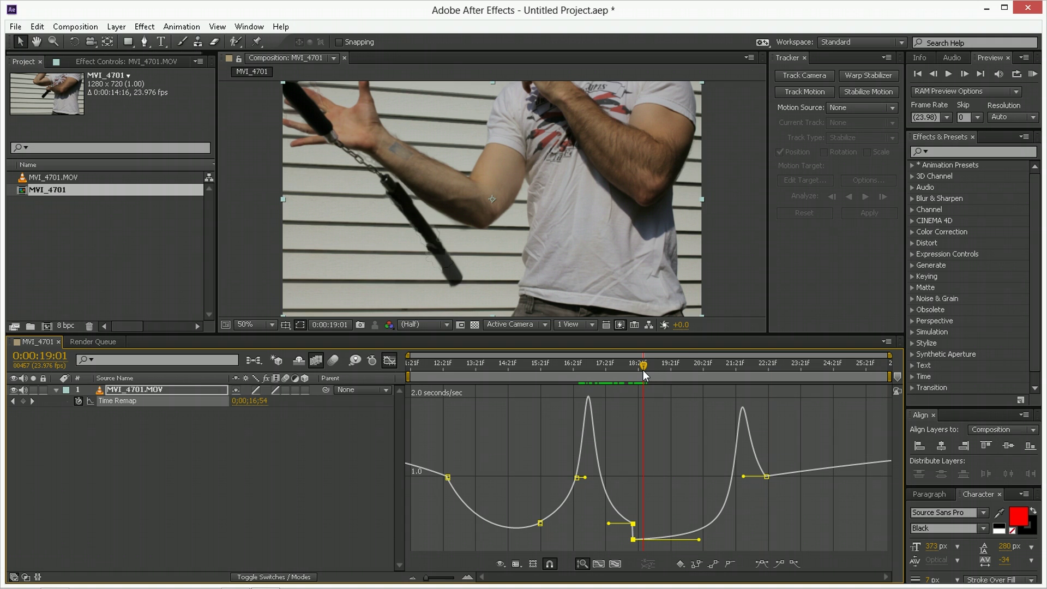
{"action": "left_click", "coordinate": [275, 389]}
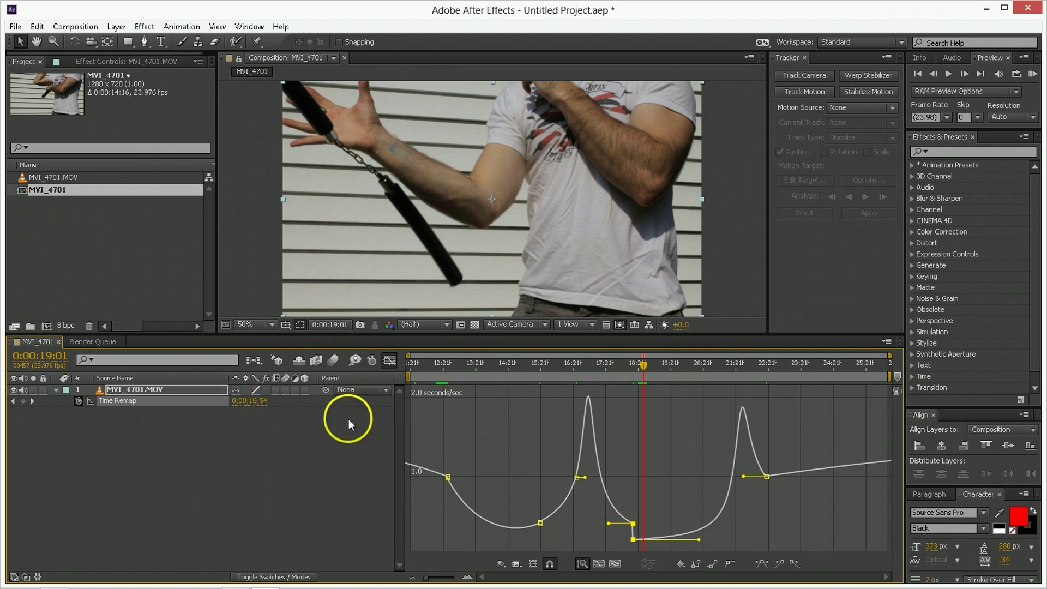
- Raise the valley keyframe back to 0.40 seconds/sec, check 19:01–19:10, and return to 11:21
{"action": "left_click_drag", "start_coordinate": [634, 550], "coordinate": [633, 523]}
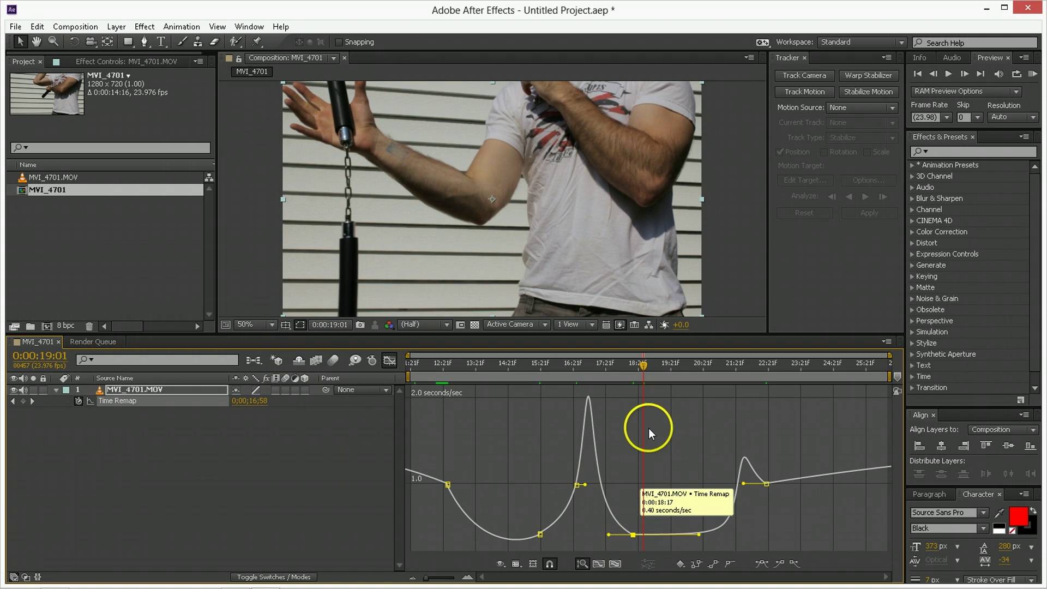
{"action": "left_click_drag", "start_coordinate": [626, 374], "coordinate": [701, 378]}
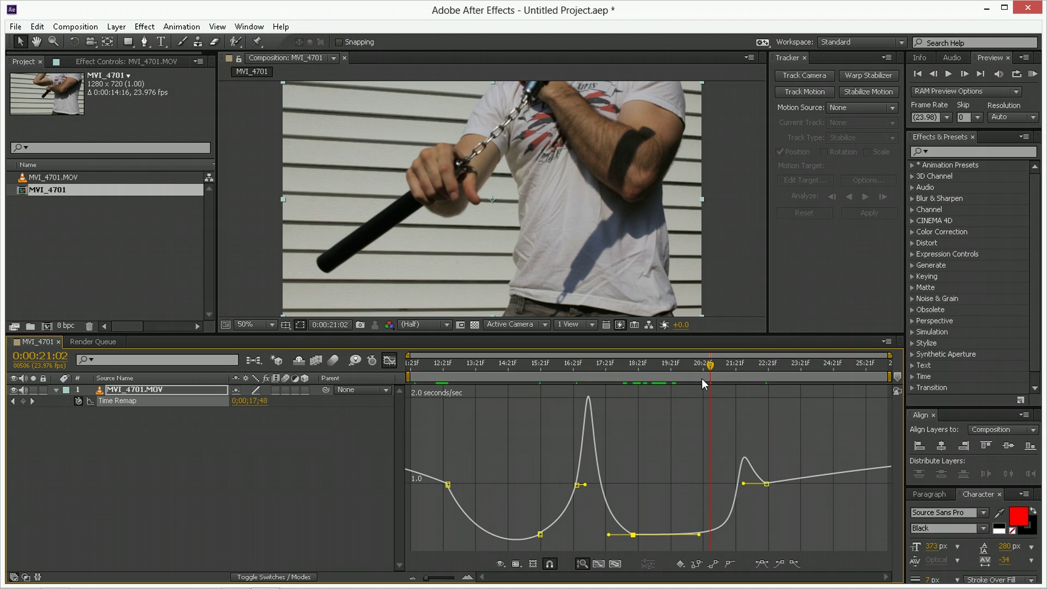
{"action": "left_click_drag", "start_coordinate": [709, 364], "coordinate": [363, 362]}
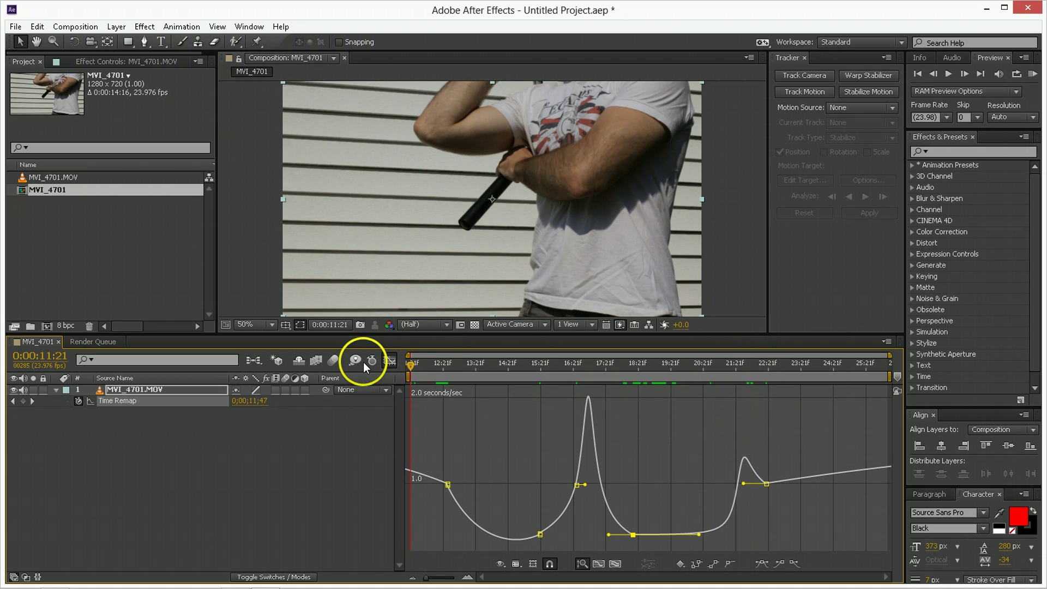
{"action": "key", "text": "space"}
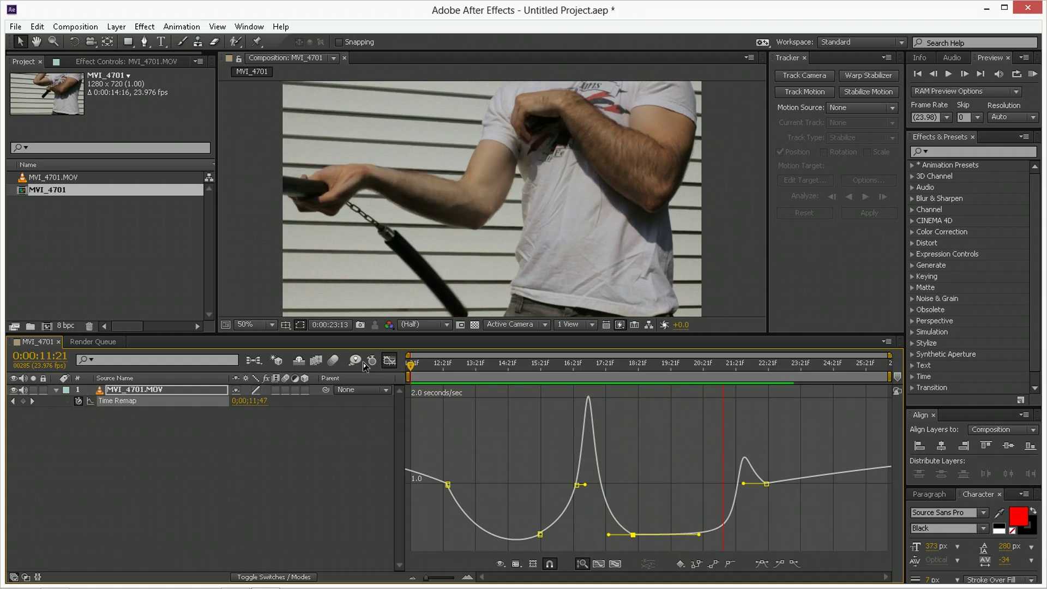
{"action": "key", "text": "space"}
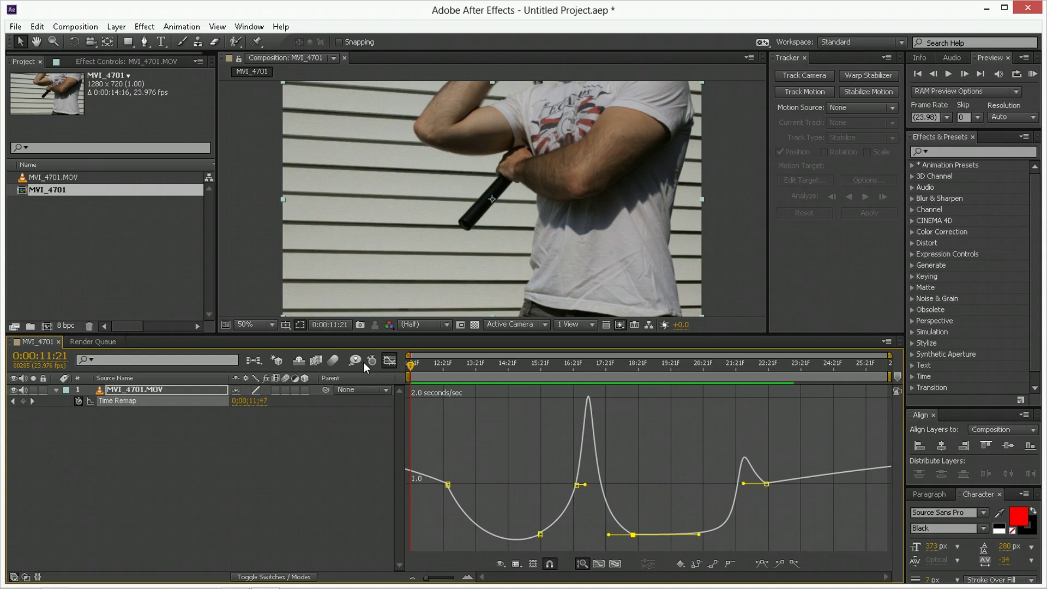